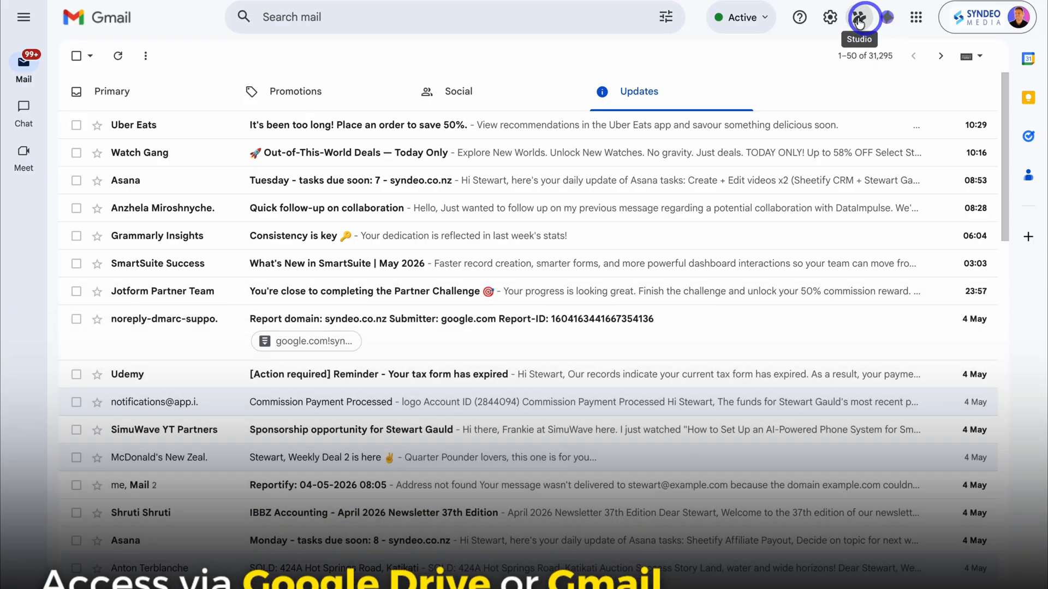
- Switch from the Gmail inbox to the full Workspace Studio
left_click(858, 20)
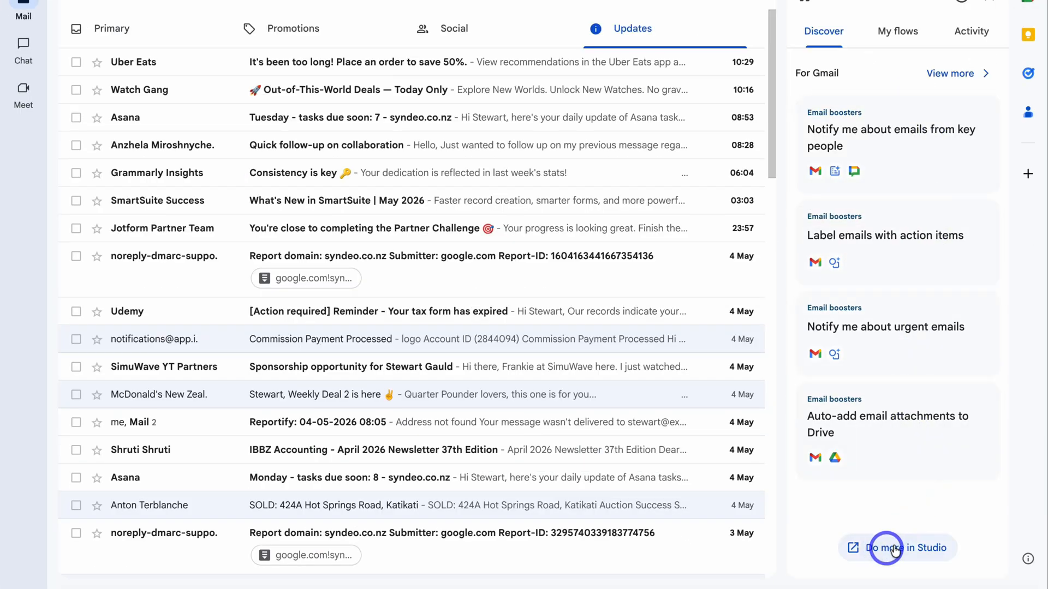
left_click(895, 550)
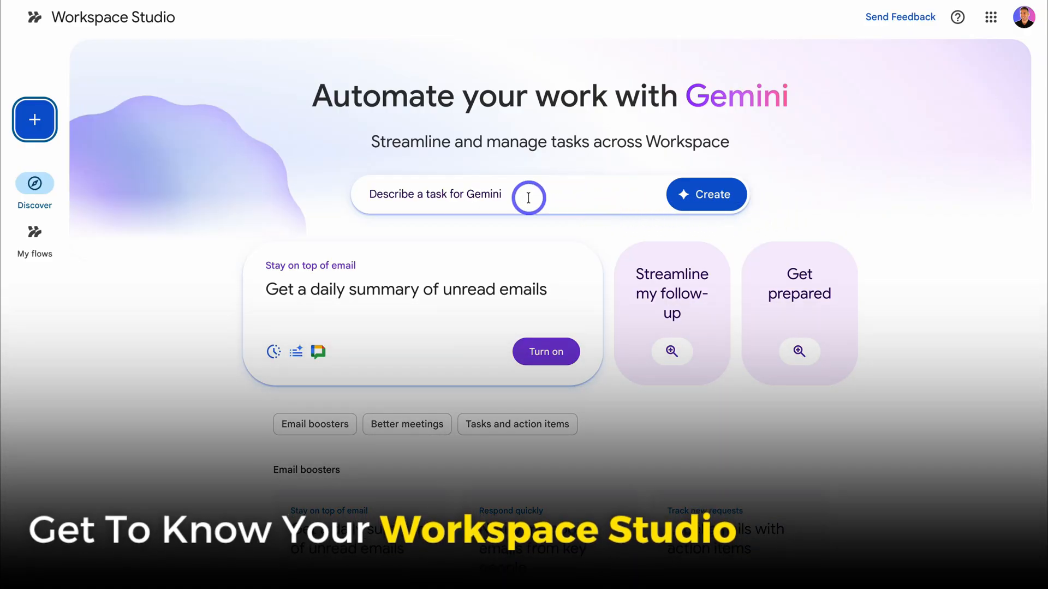
- Look at the starter choices offered for a blank new flow and return to the Discover page
scroll(431, 342, "down", 4)
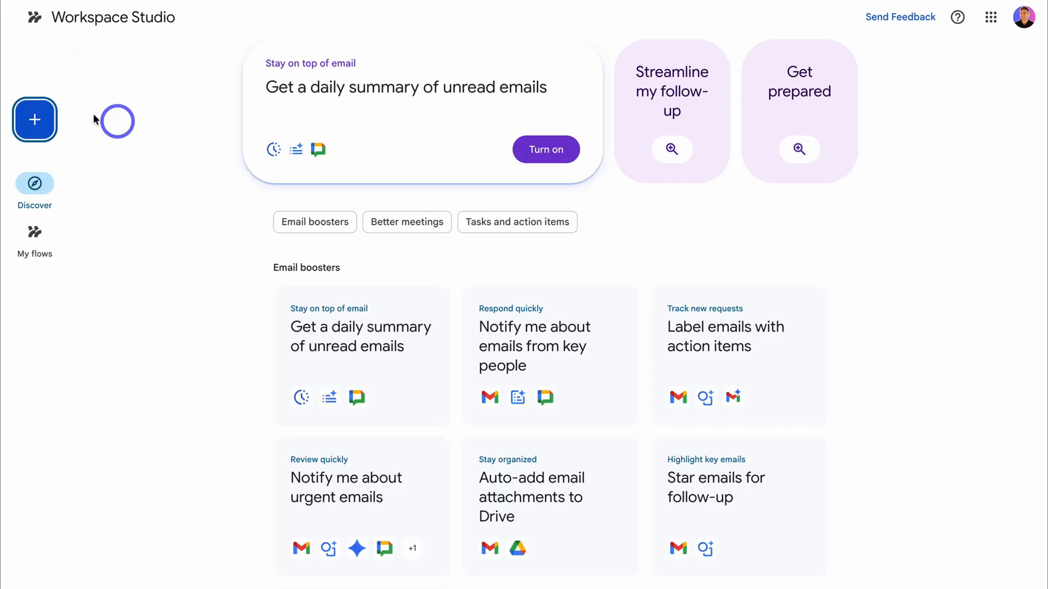
left_click(35, 124)
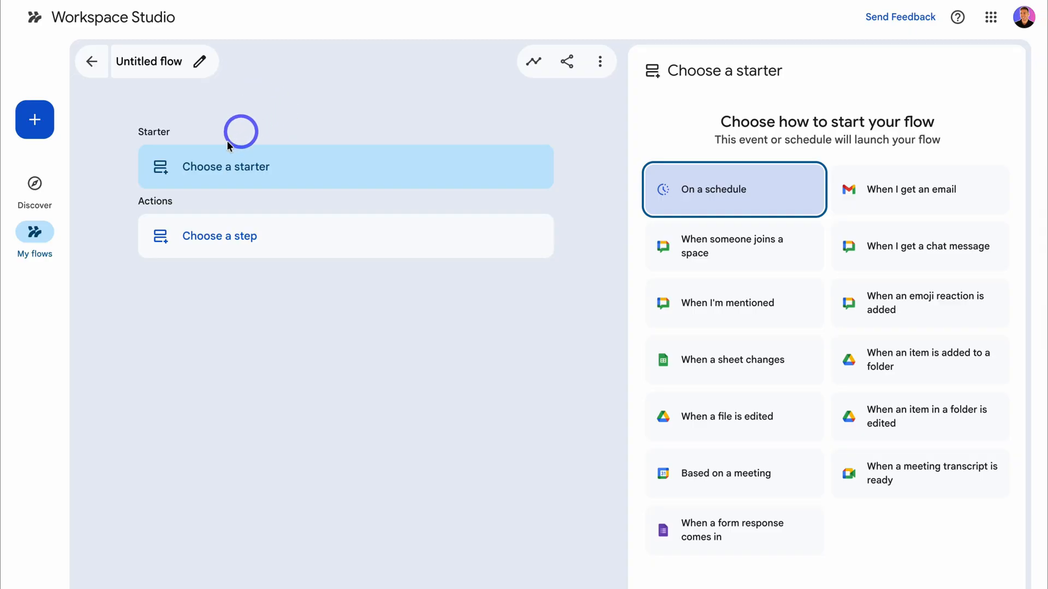
left_click(35, 183)
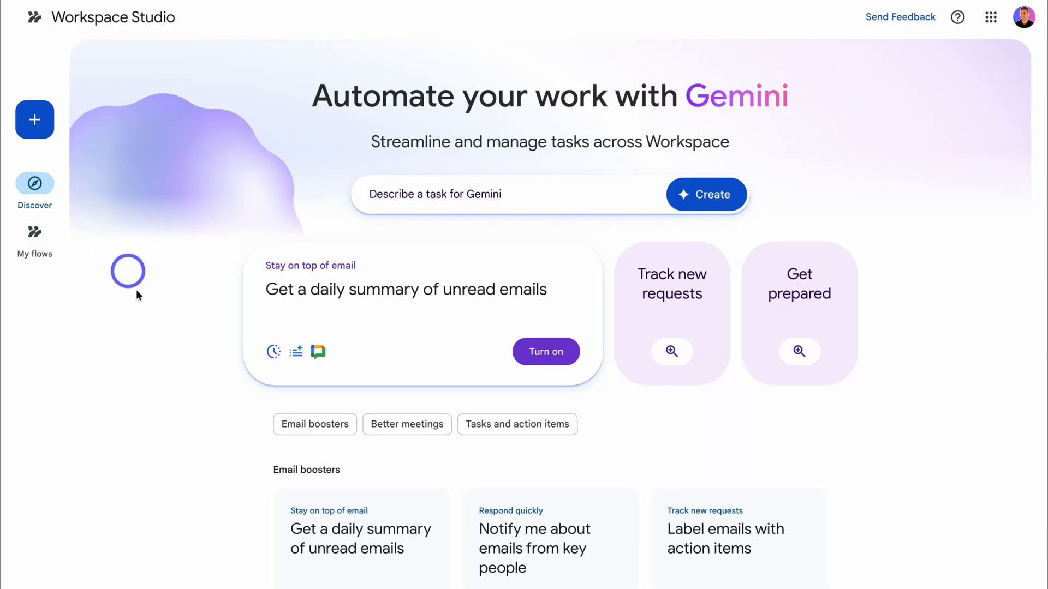
- Examine the ready-made flow templates on Discover, from Email boosters through Everyday essentials
scroll(154, 342, "down", 7)
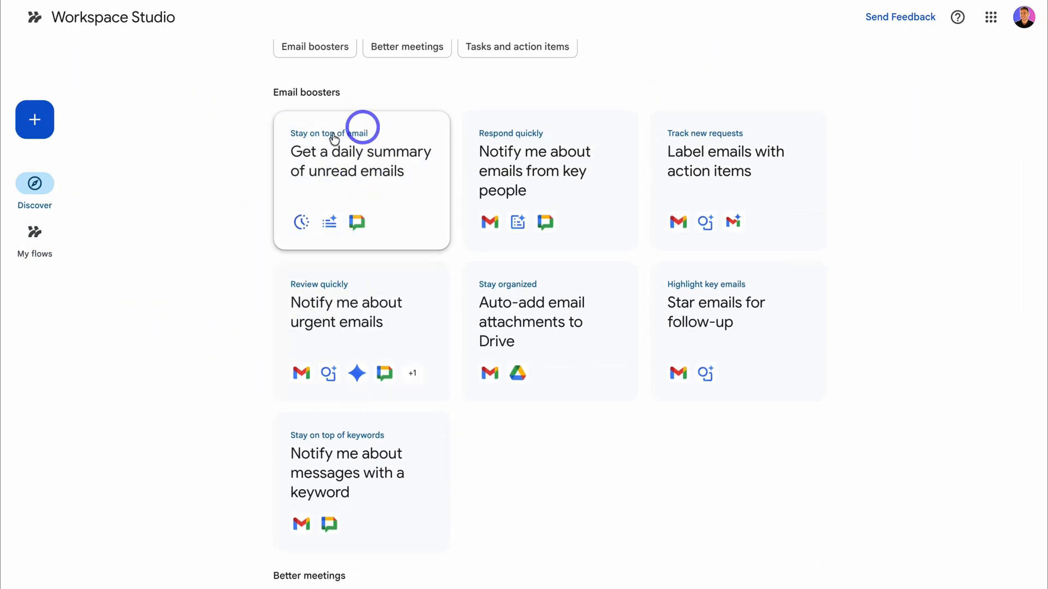
scroll(327, 163, "down", 7)
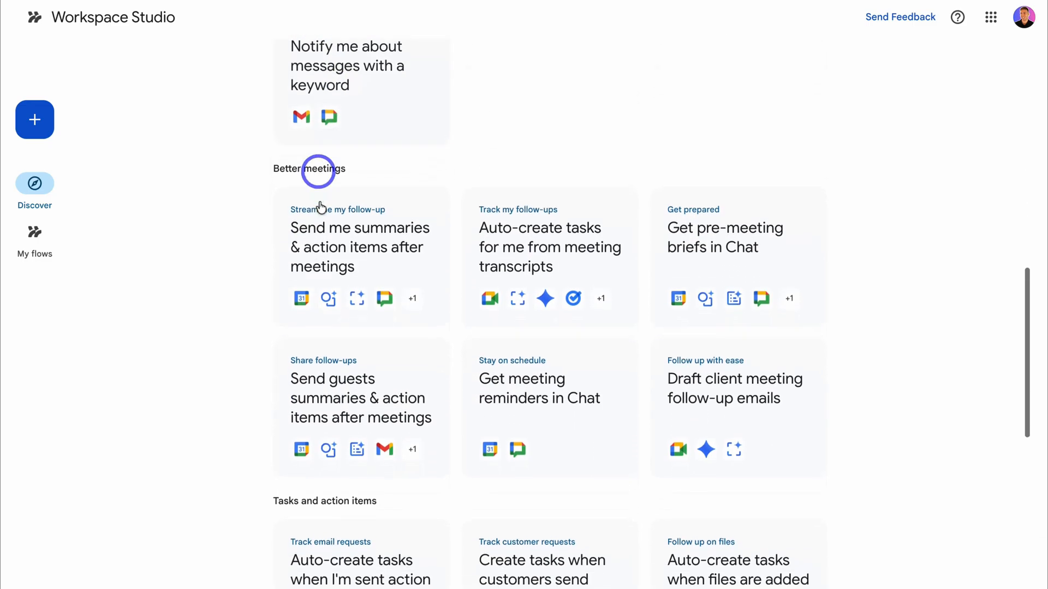
scroll(346, 228, "down", 5)
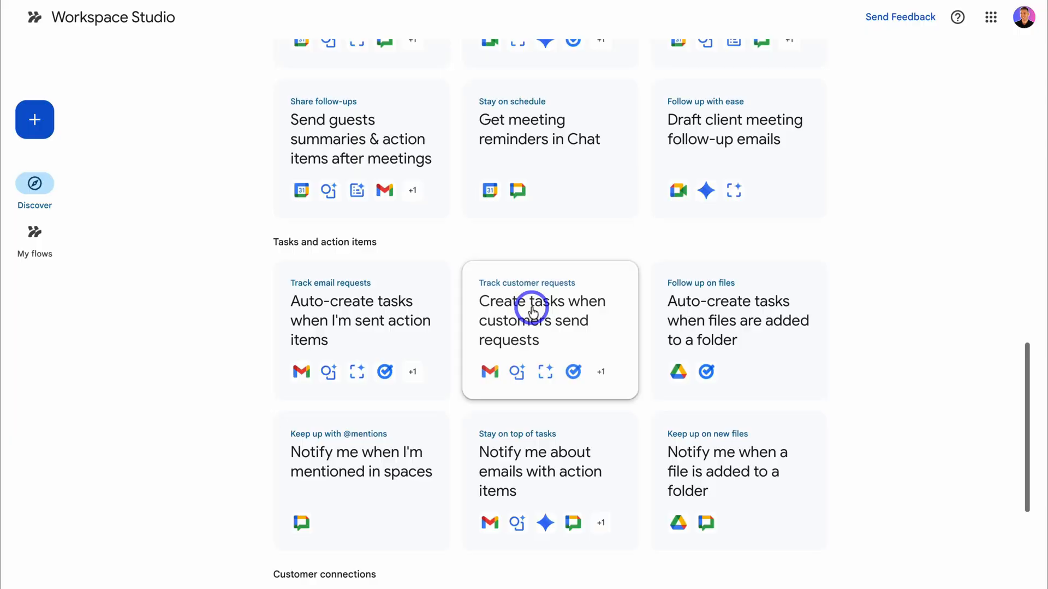
scroll(529, 327, "down", 8)
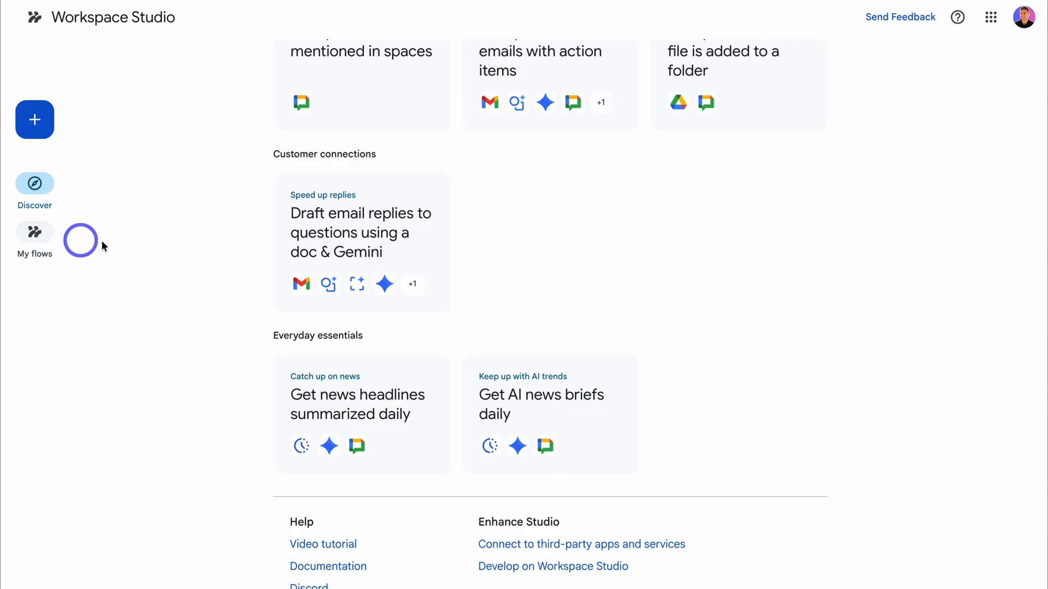
scroll(136, 249, "up", 15)
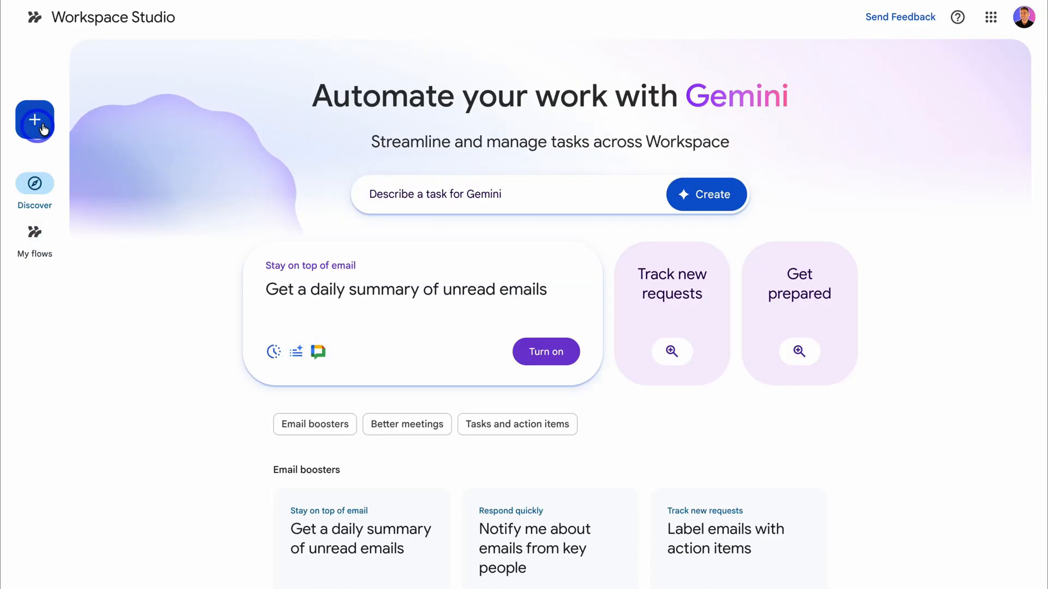
left_click(37, 124)
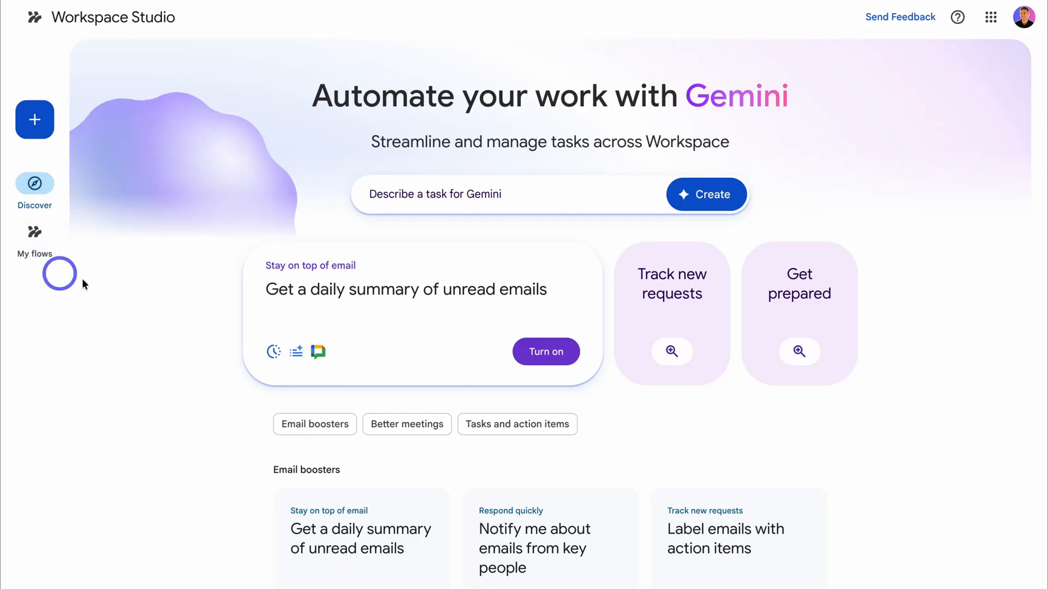
scroll(198, 433, "down", 3)
scroll(198, 433, "down", 1)
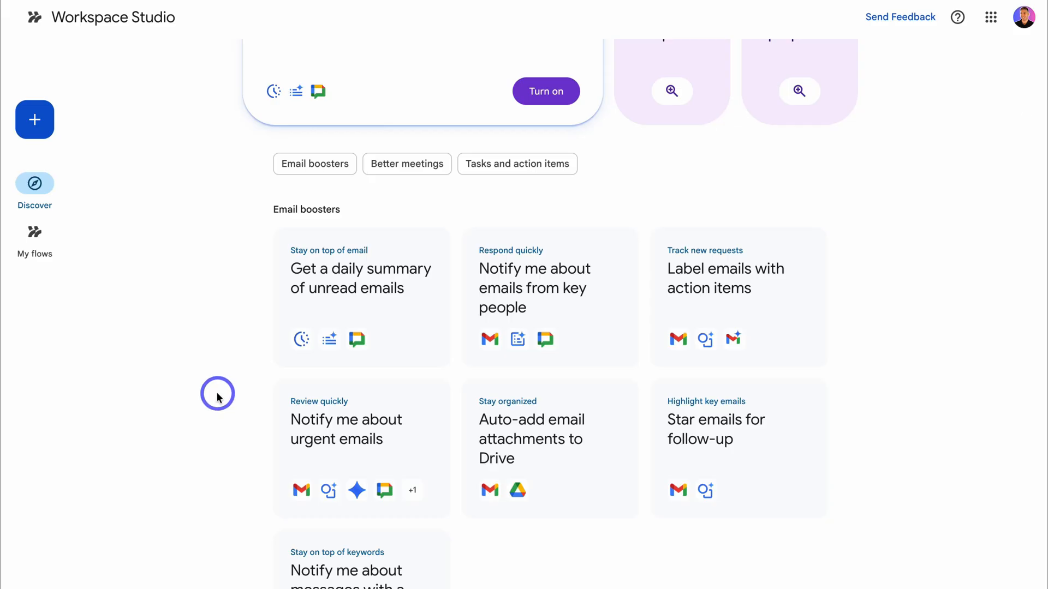
- Start a flow from the Email boosters template "Get a daily summary of unread emails"
scroll(217, 396, "down", 3)
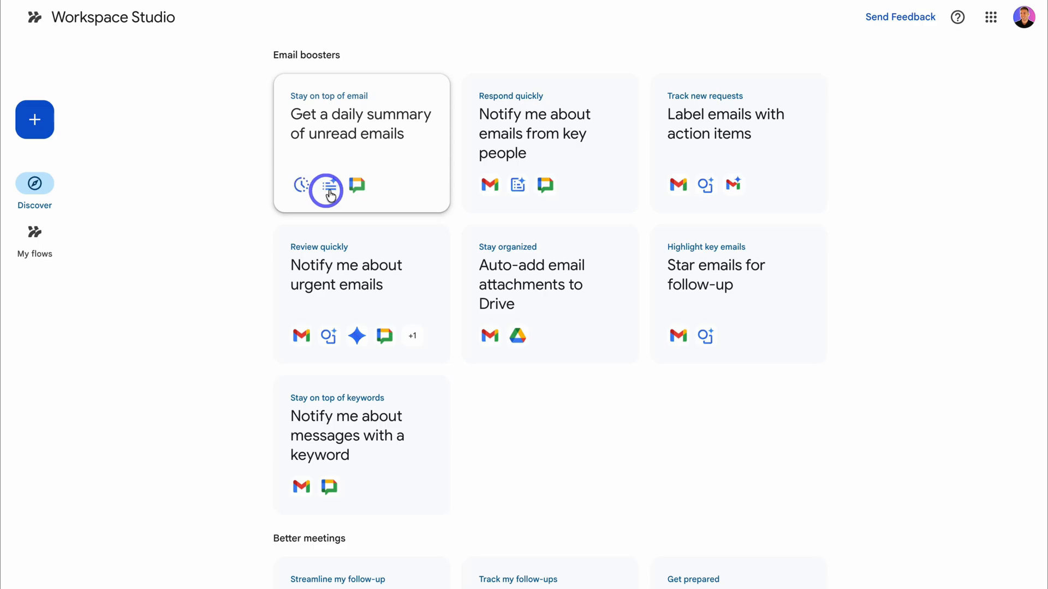
scroll(358, 193, "down", 1)
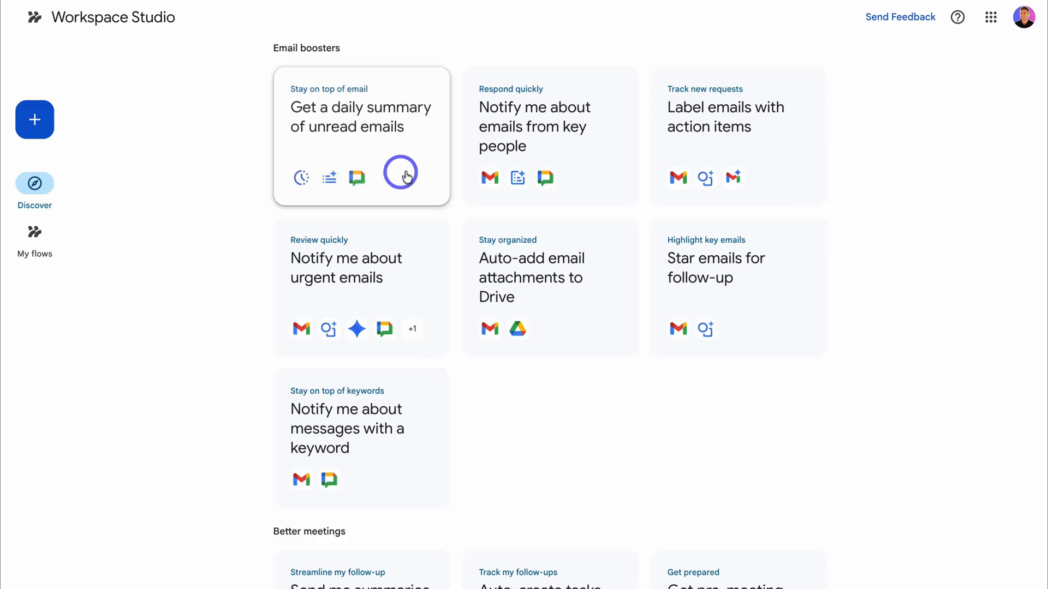
left_click(403, 167)
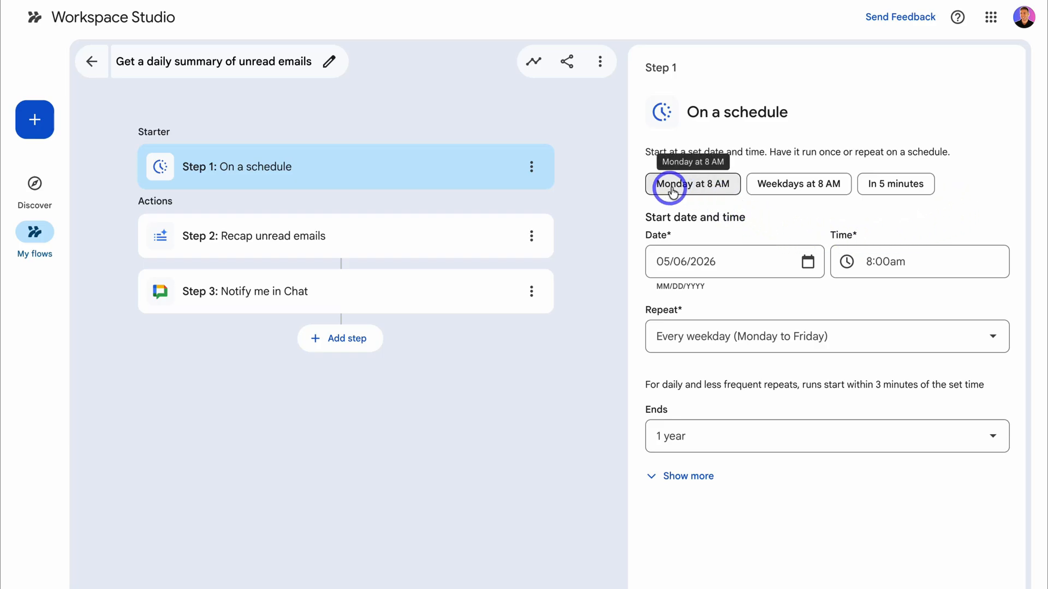
- Set the schedule starter to the Monday at 8 AM preset and reveal its additional time zone setting
left_click(692, 188)
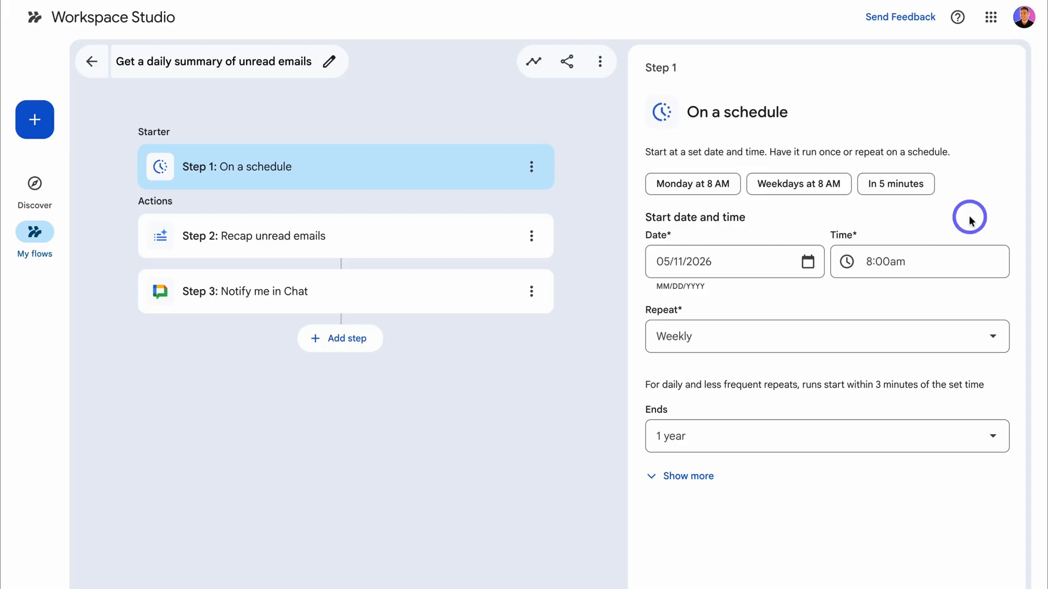
left_click(808, 263)
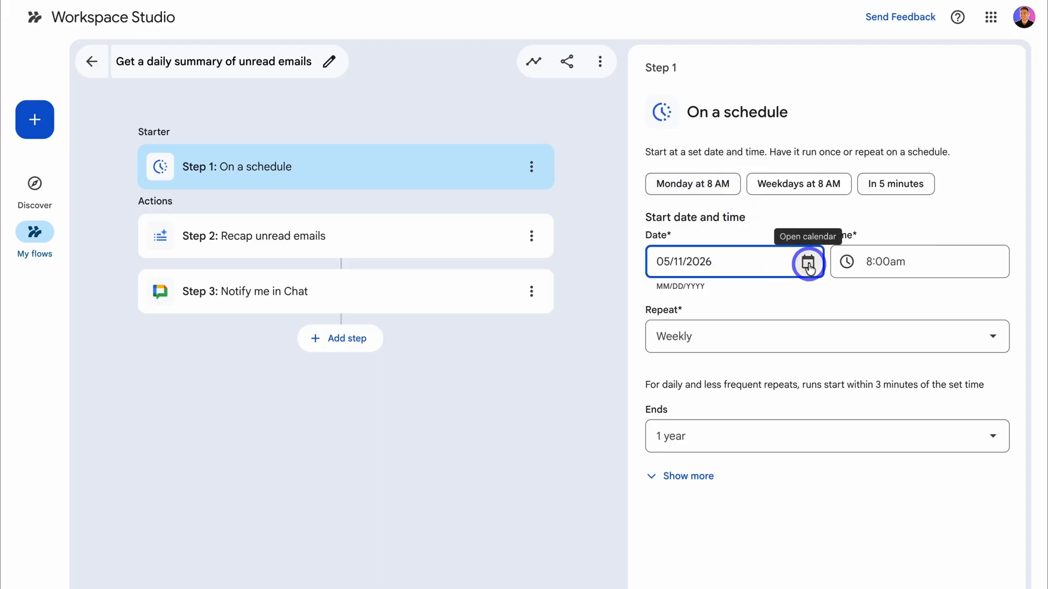
left_click(827, 529)
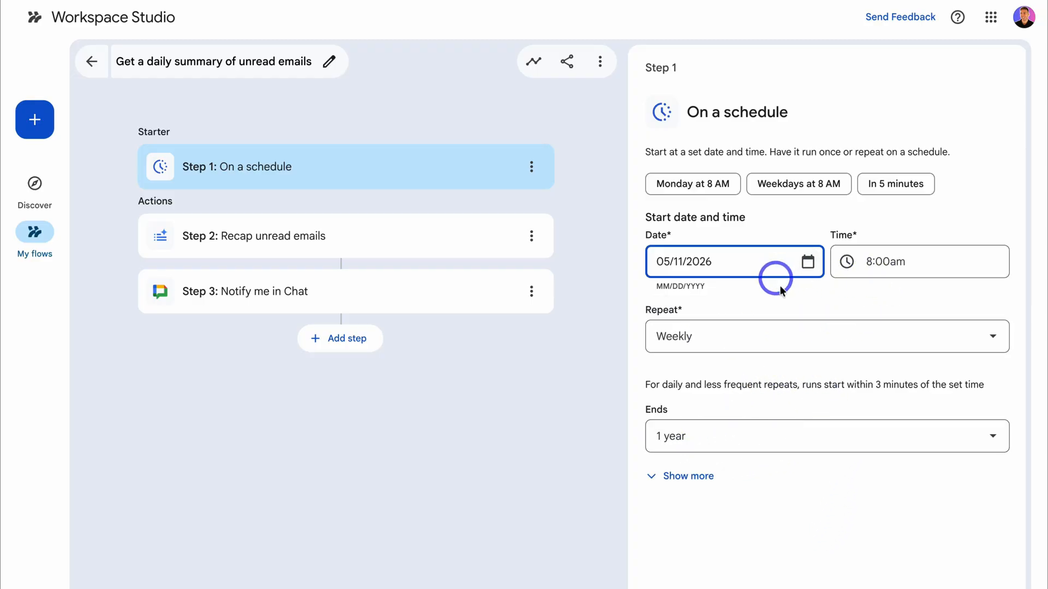
left_click(682, 477)
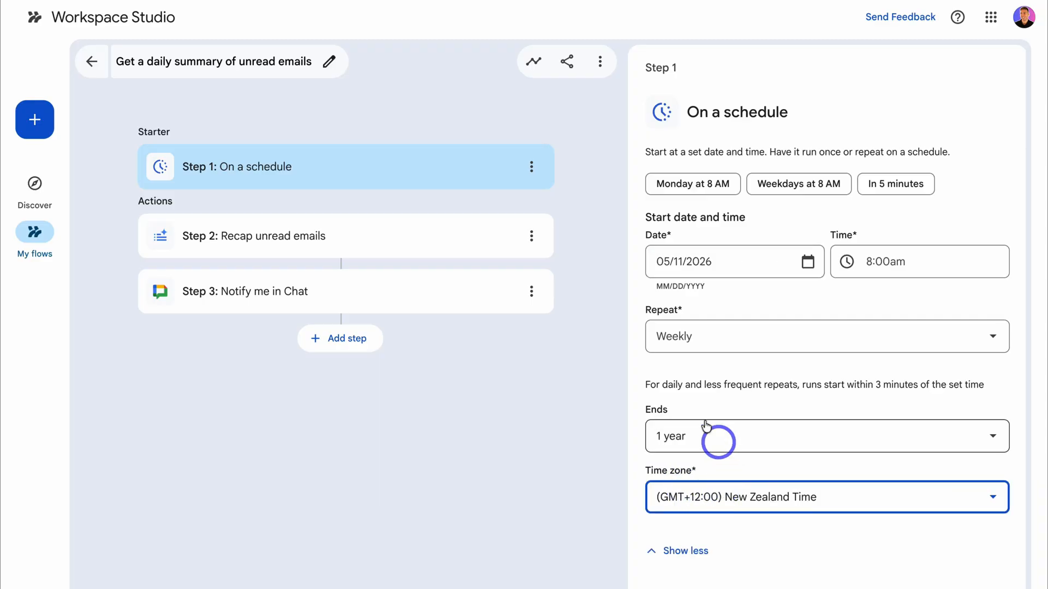
- Set the Recap unread emails step's time range to Last 7 days and review its summary prompt
left_click(375, 239)
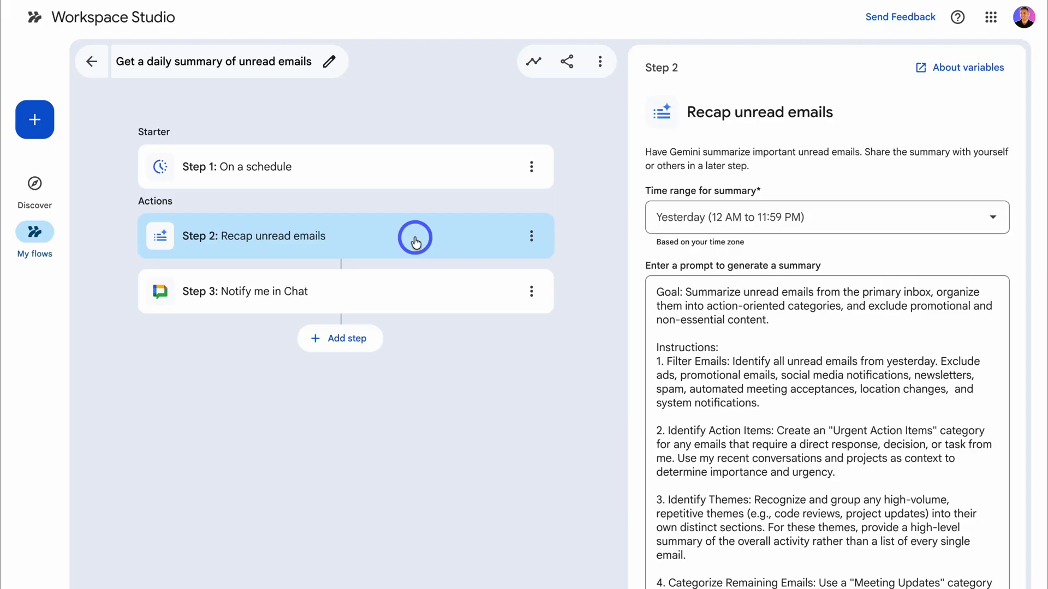
left_click(802, 217)
left_click(775, 301)
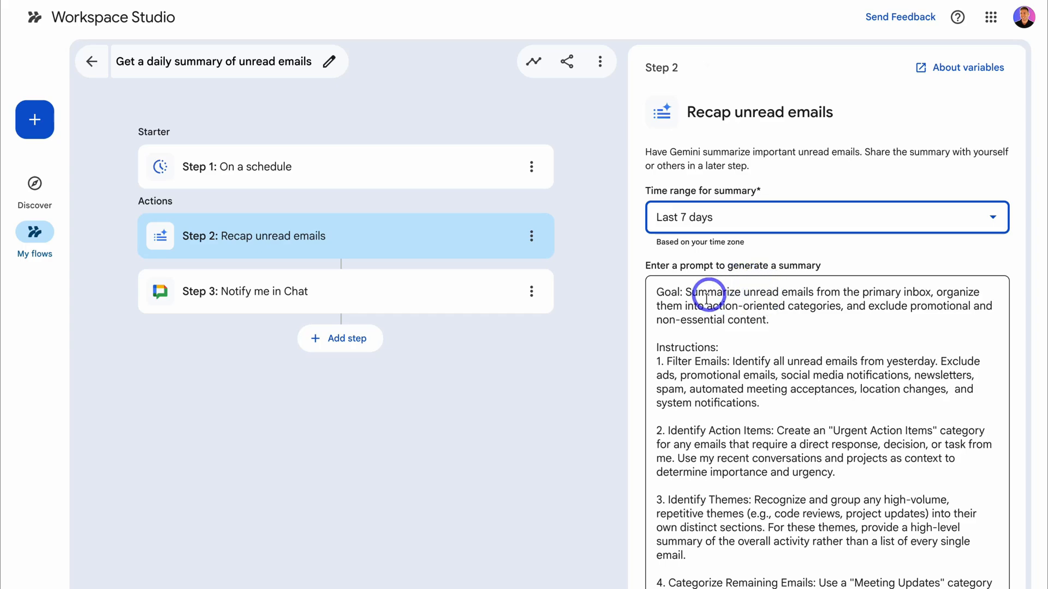
left_click(824, 336)
scroll(818, 340, "down", 5)
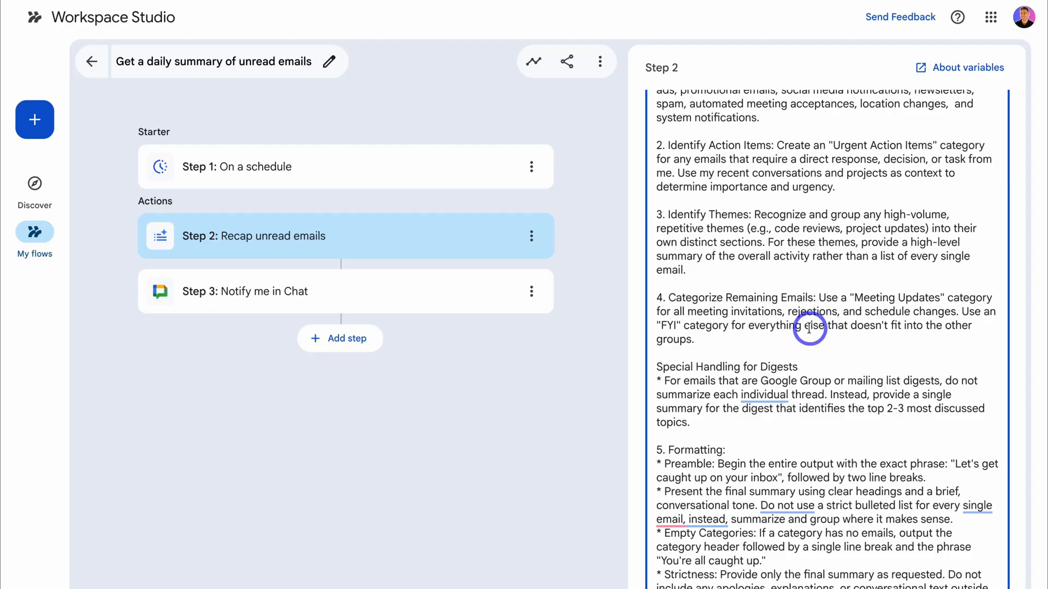
scroll(809, 327, "down", 1)
scroll(807, 328, "up", 4)
scroll(807, 327, "down", 4)
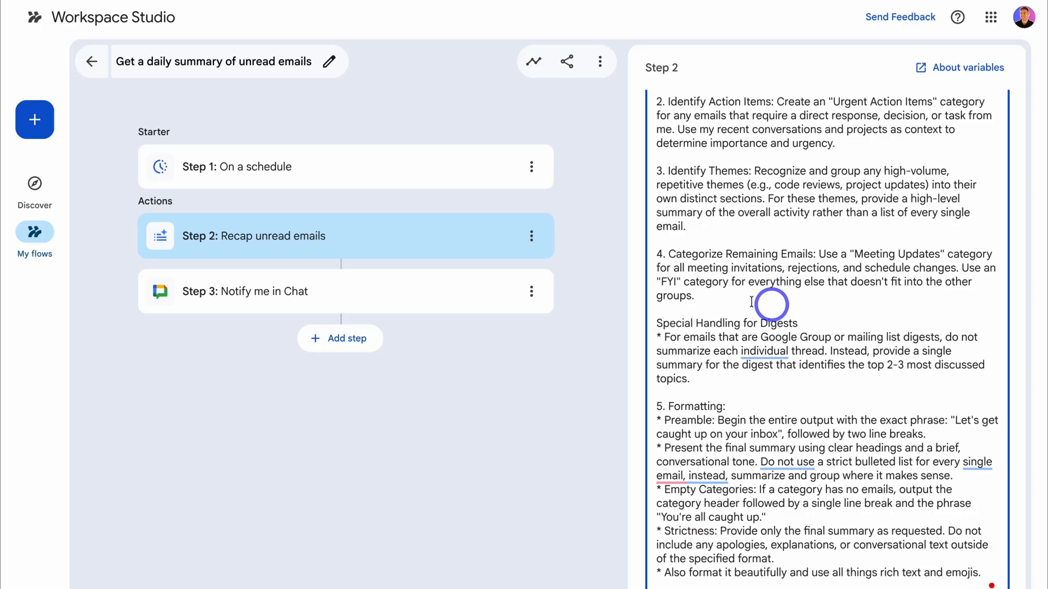
- Check the Notify me in Chat step's message and the variables available from previous steps
left_click(412, 295)
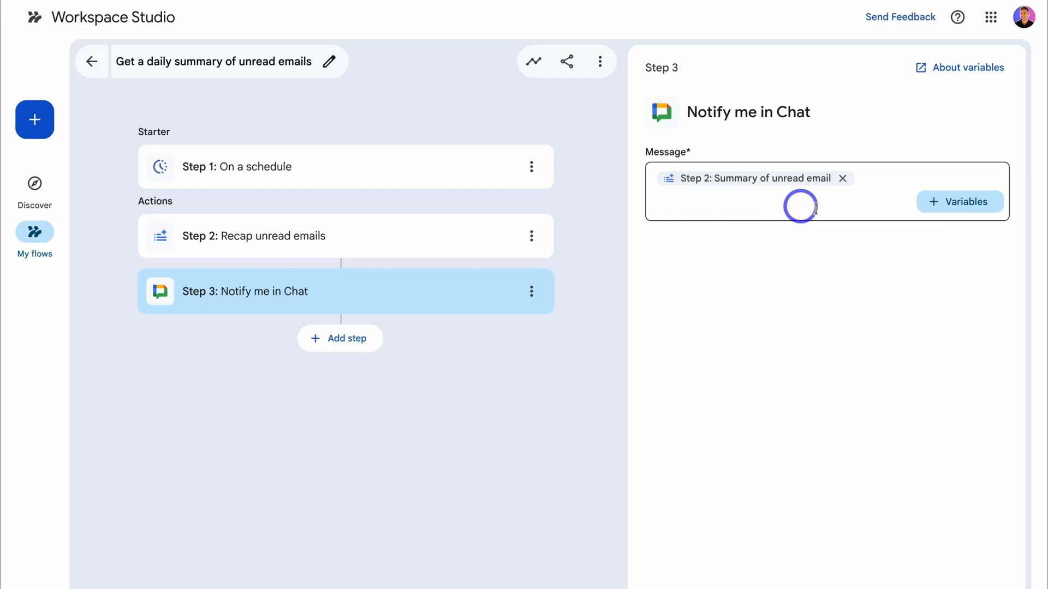
left_click(948, 202)
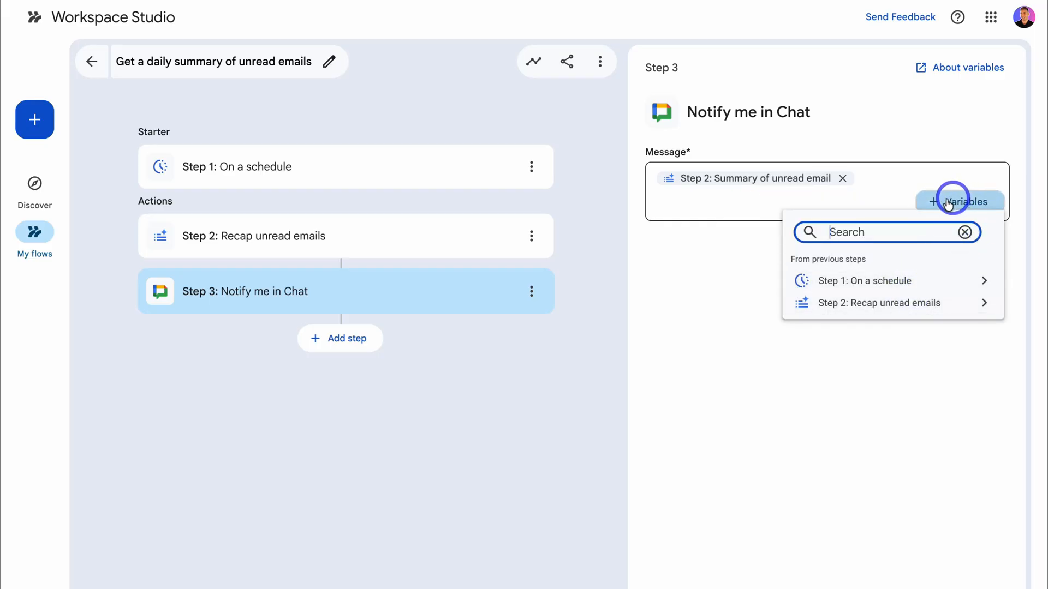
left_click(763, 223)
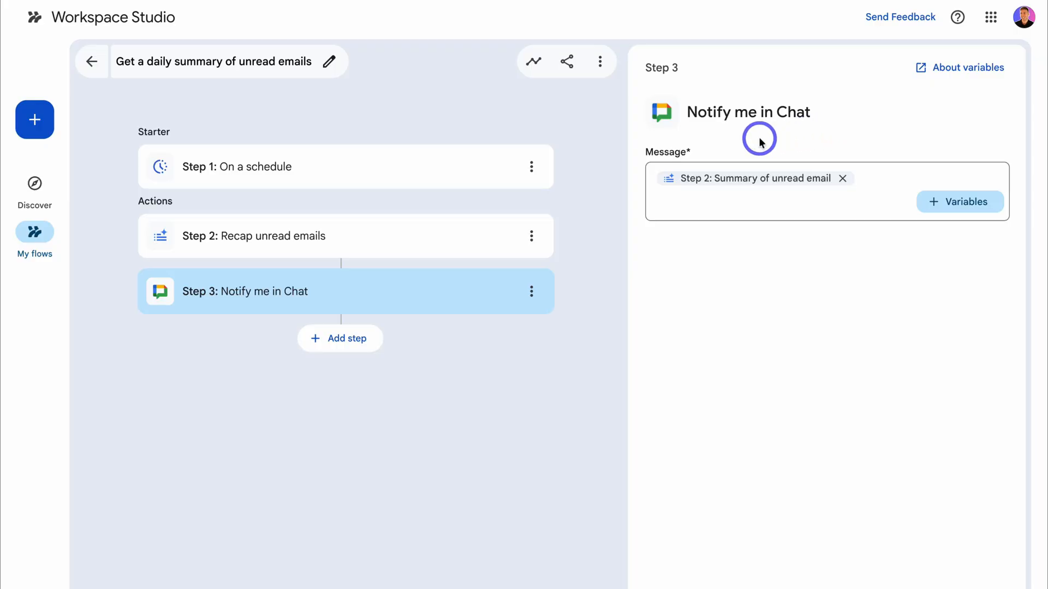
- Examine the action types available for an additional step, including AI actions, Tools, Gmail, Chat, Sheets, Drive and Docs
left_click(353, 338)
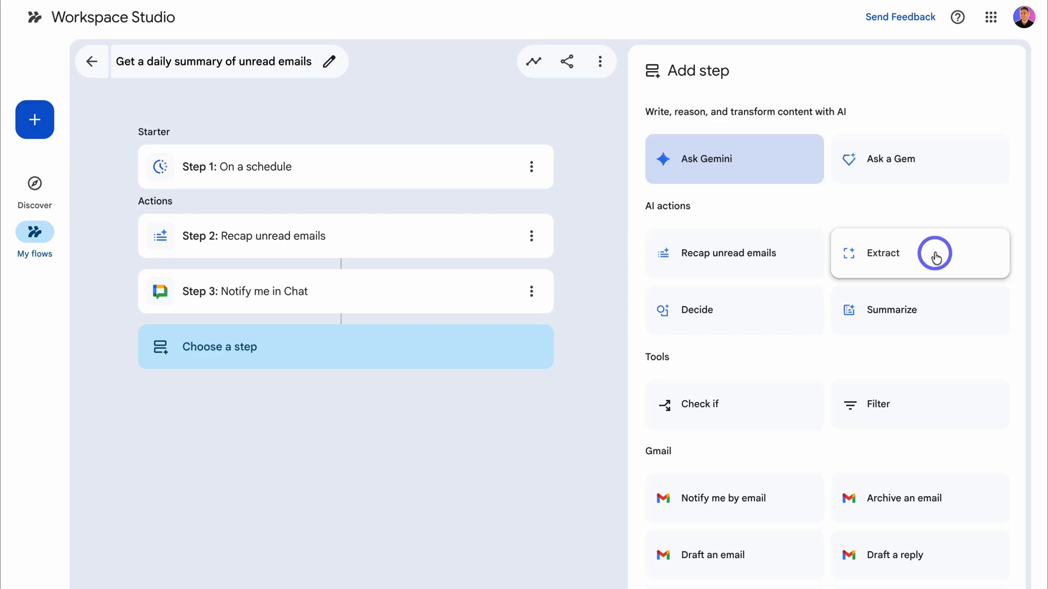
scroll(935, 254, "down", 4)
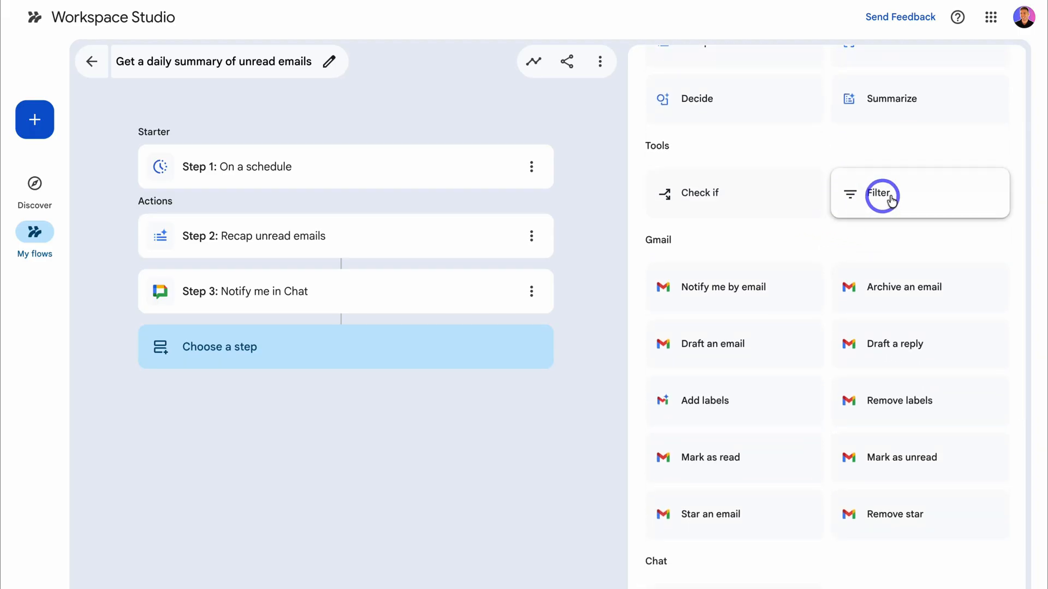
scroll(791, 327, "down", 5)
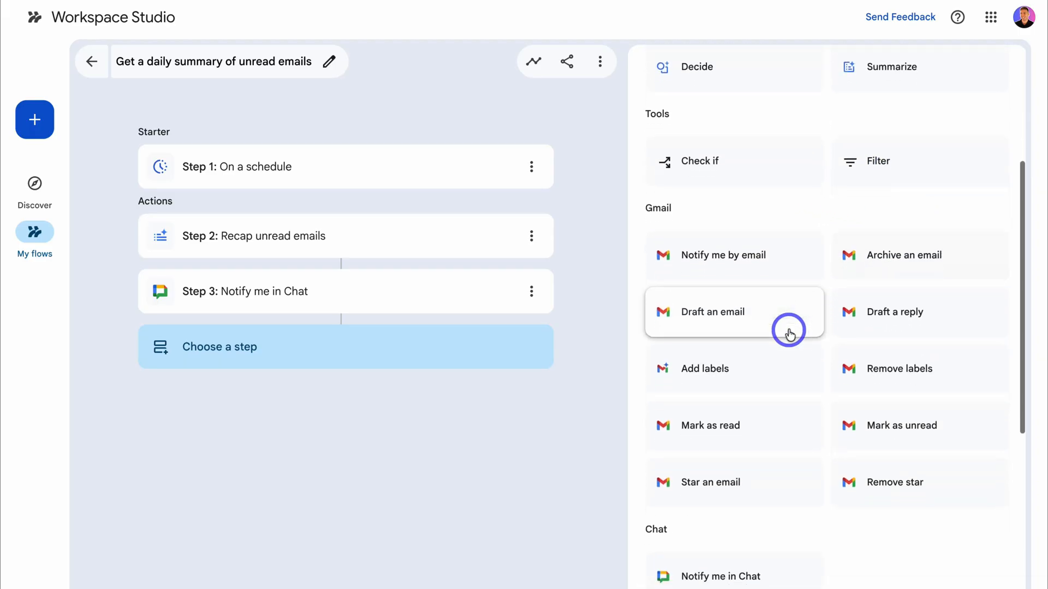
scroll(791, 330, "down", 3)
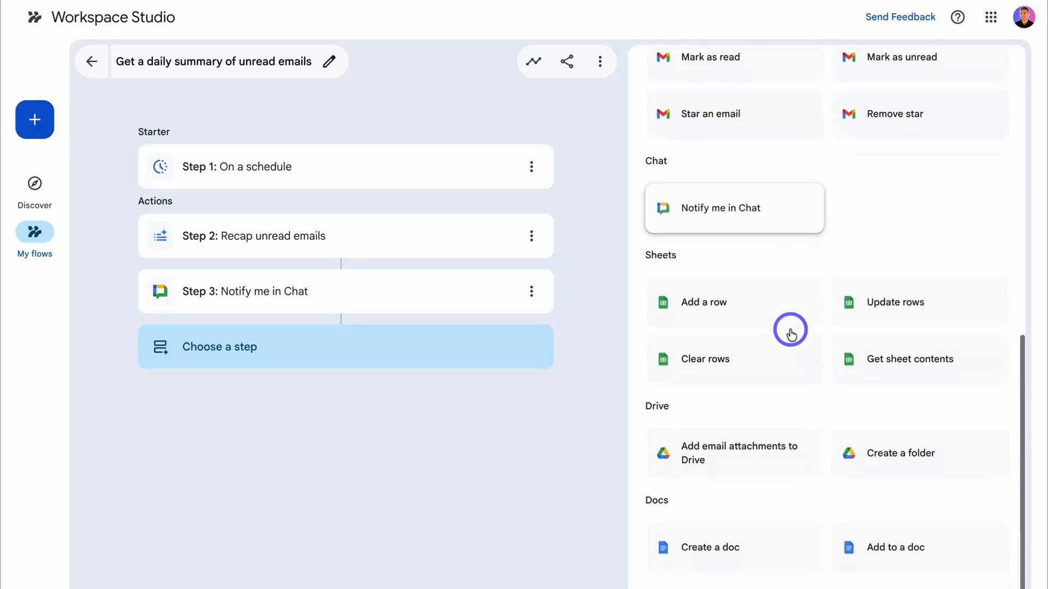
scroll(791, 331, "down", 1)
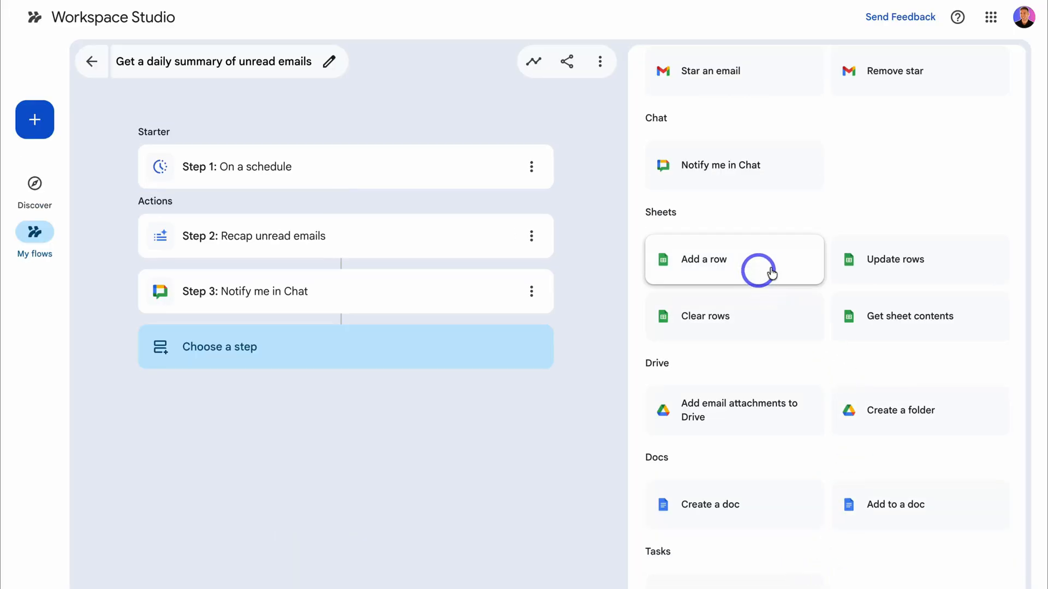
scroll(765, 265, "up", 4)
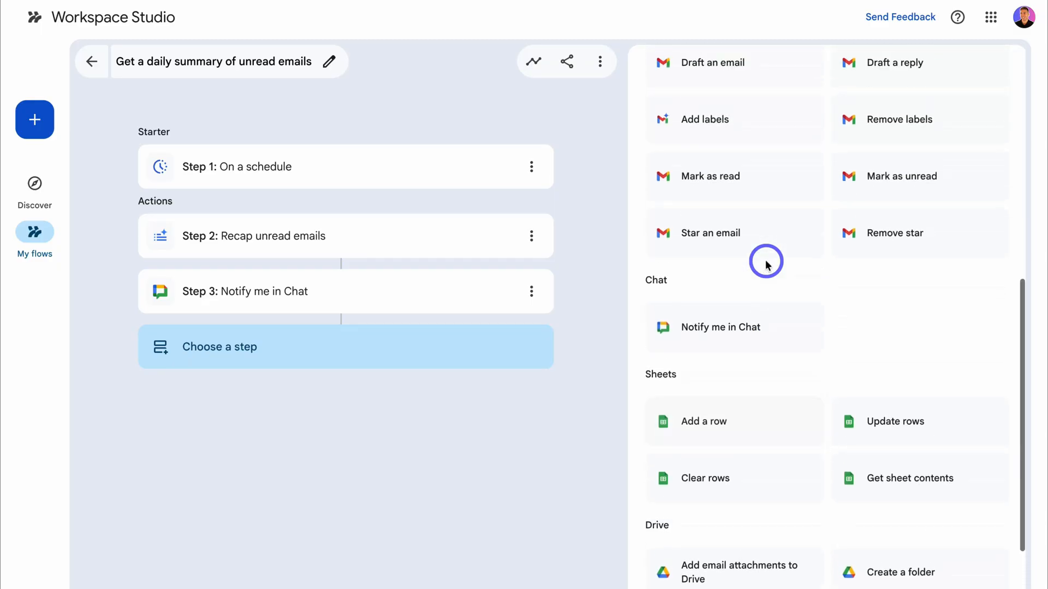
scroll(758, 230, "up", 1)
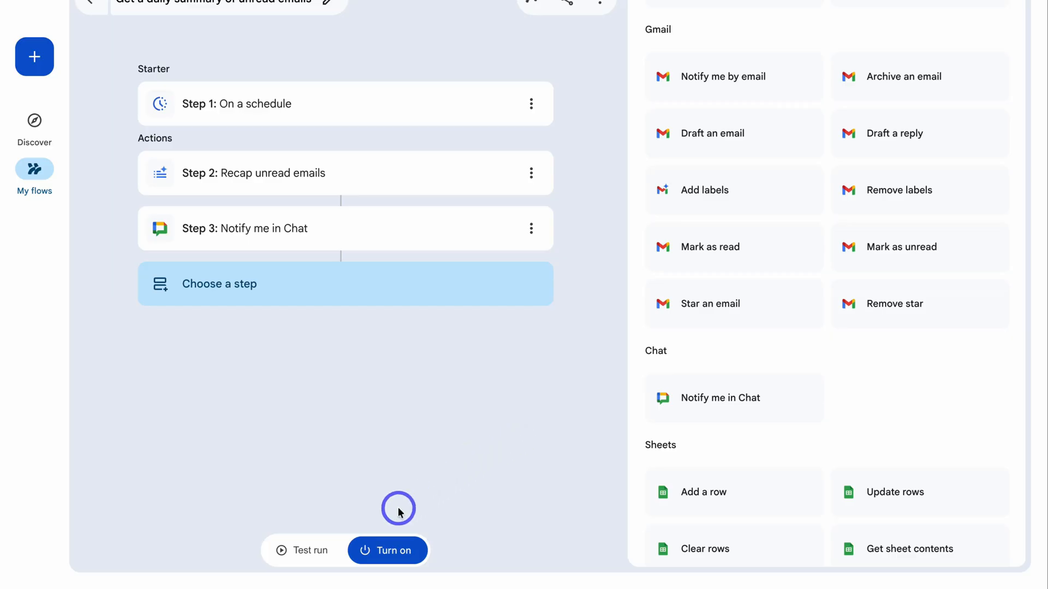
- Do a test run of the daily unread email summary flow
left_click(299, 550)
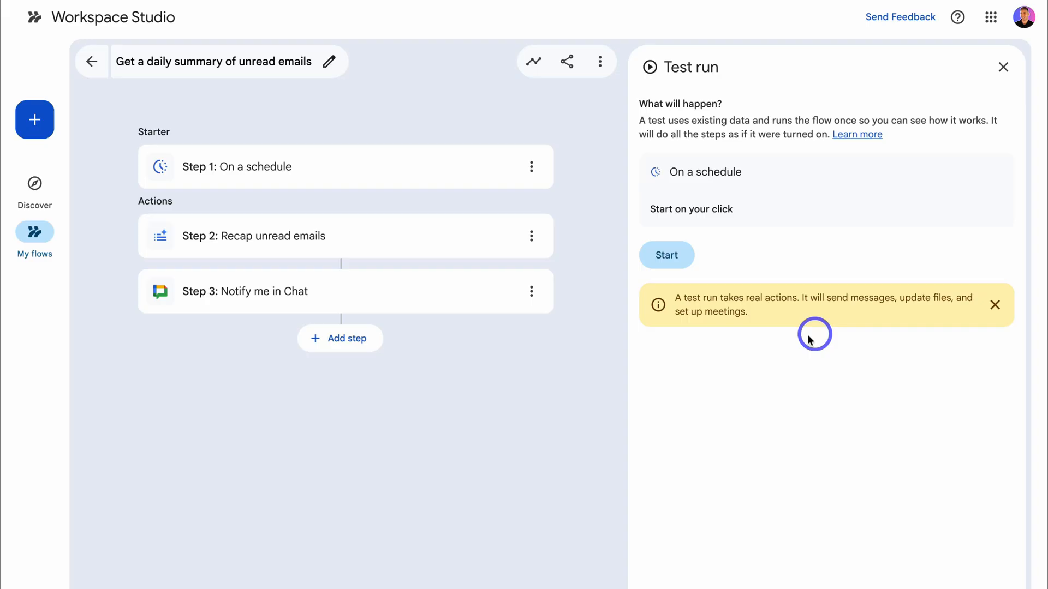
left_click(671, 256)
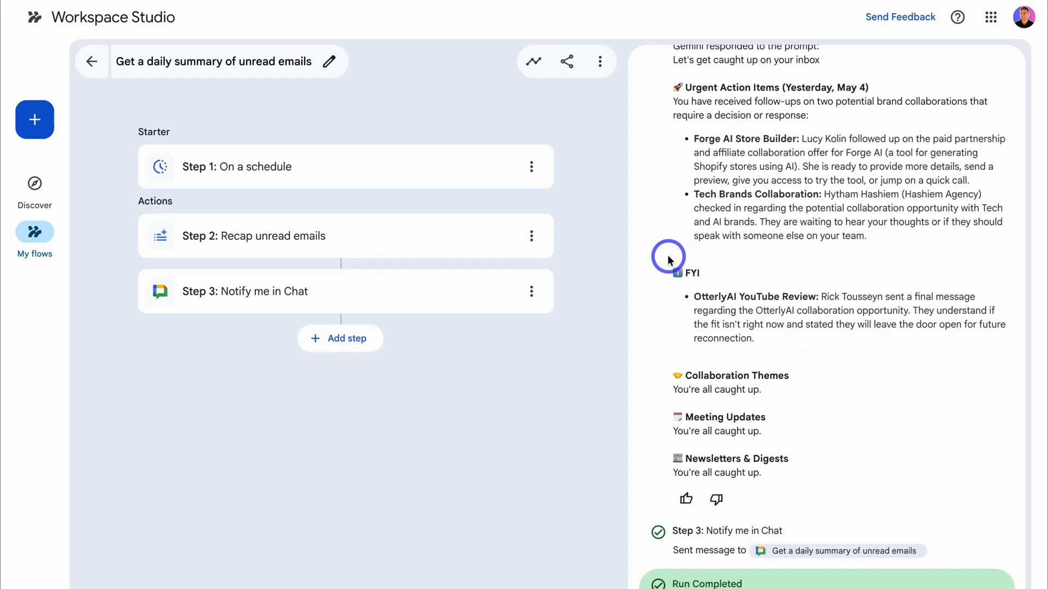
- Review the test run's email recap and read the matching message the flow sent to Chat in Gmail
scroll(669, 259, "up", 3)
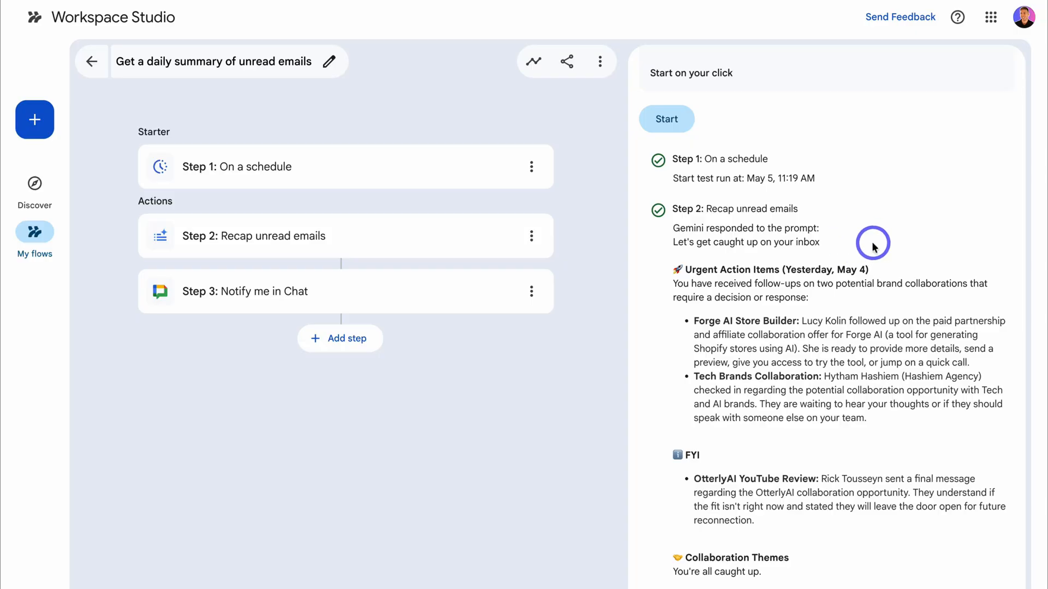
scroll(874, 246, "down", 3)
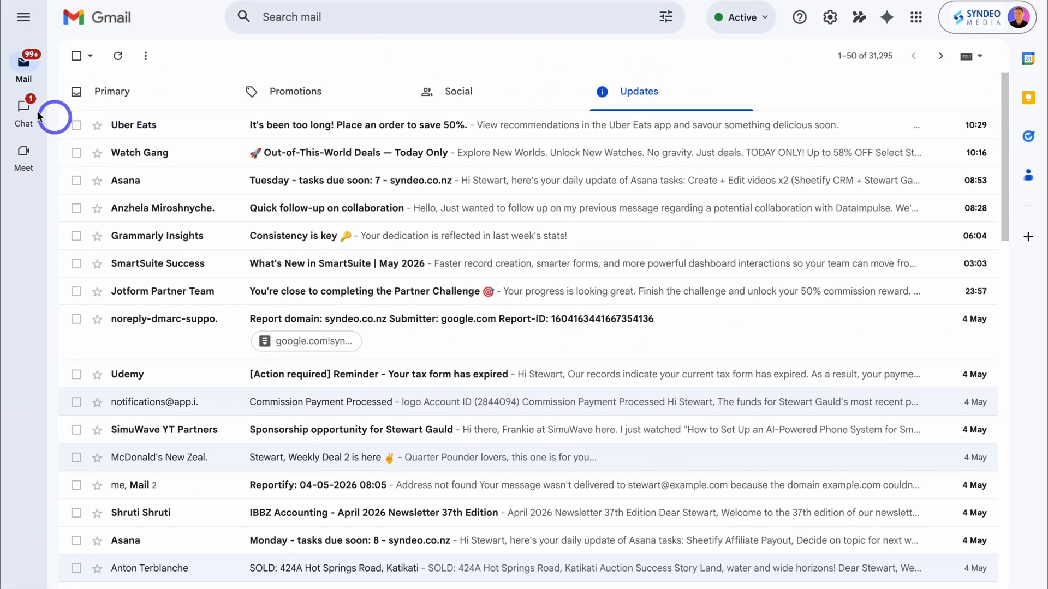
mouse_move(23, 109)
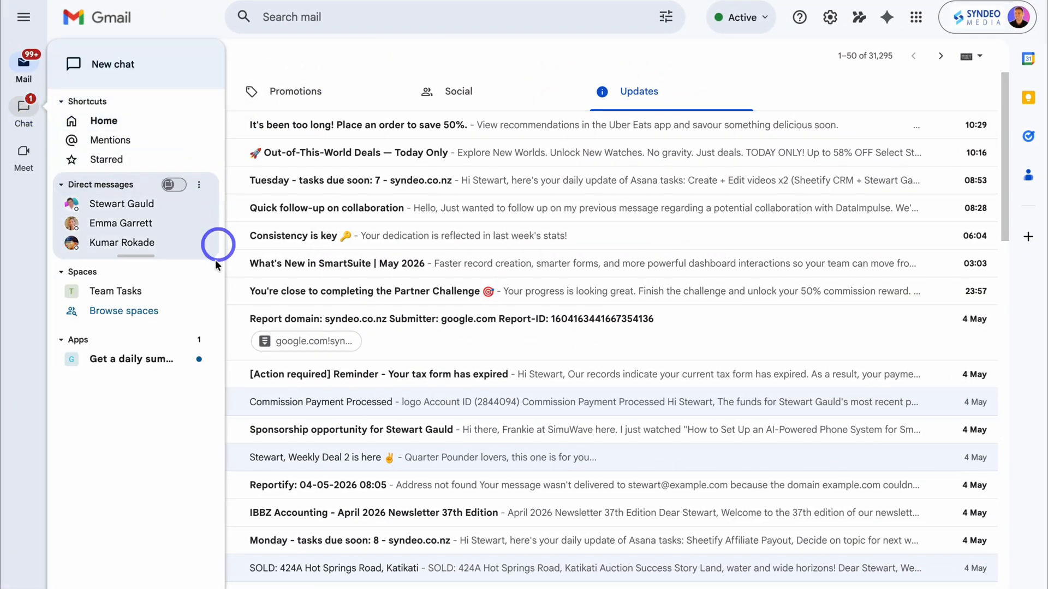
mouse_move(122, 364)
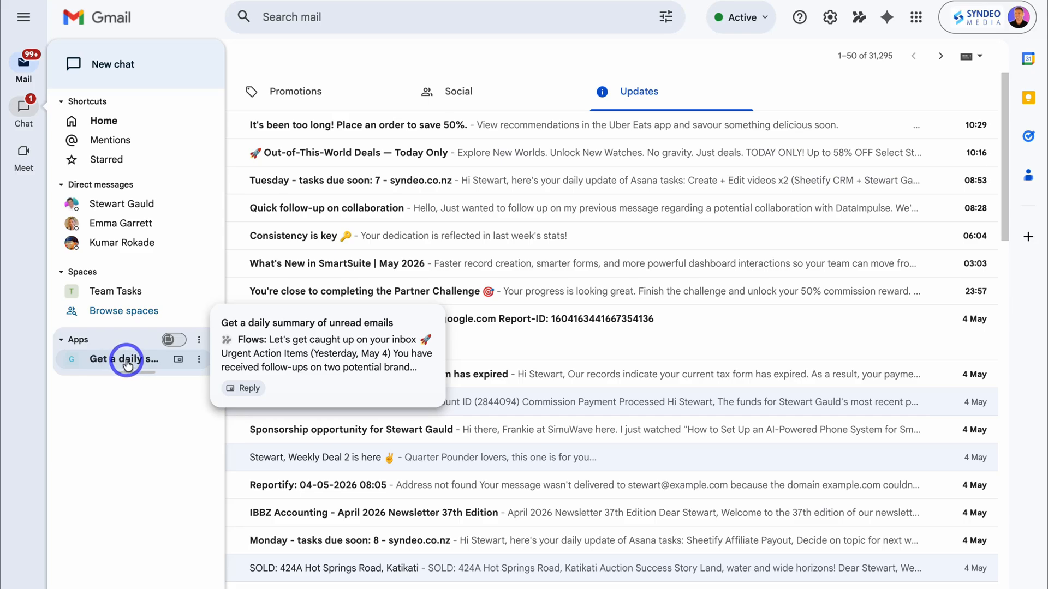
left_click(122, 362)
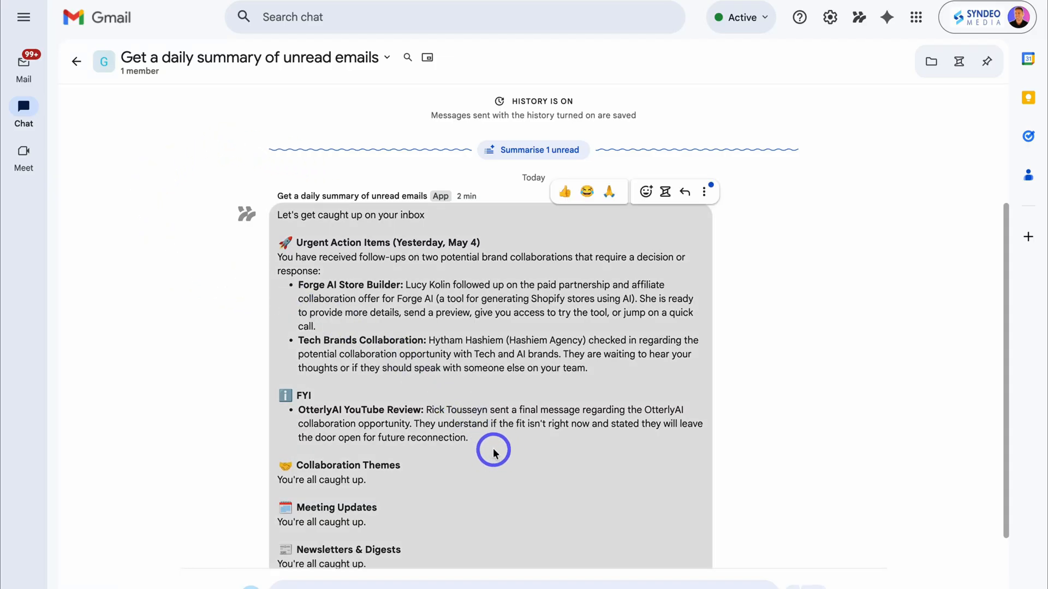
scroll(493, 453, "down", 2)
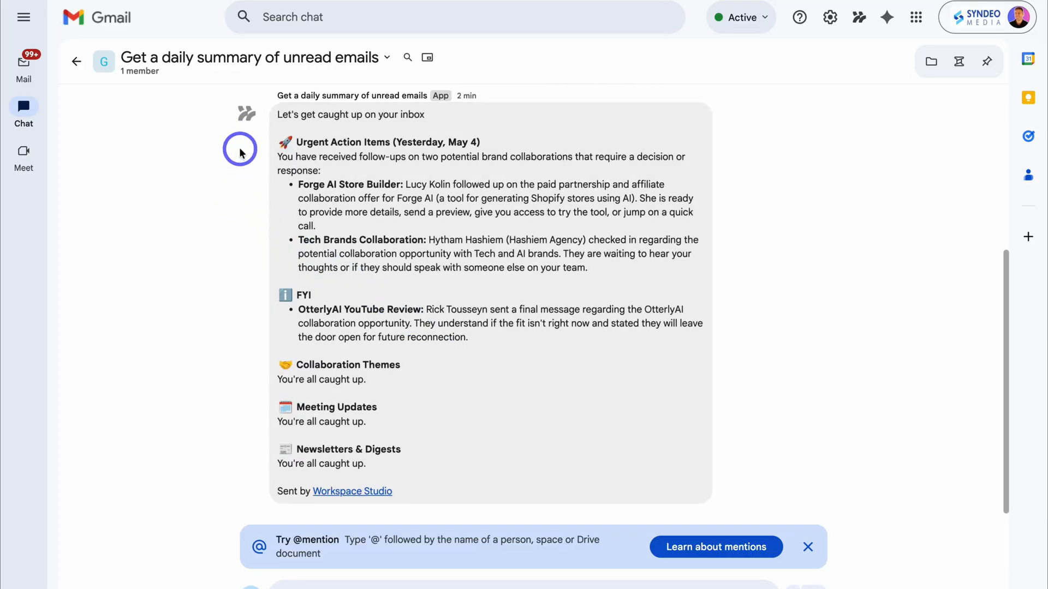
scroll(241, 151, "up", 5)
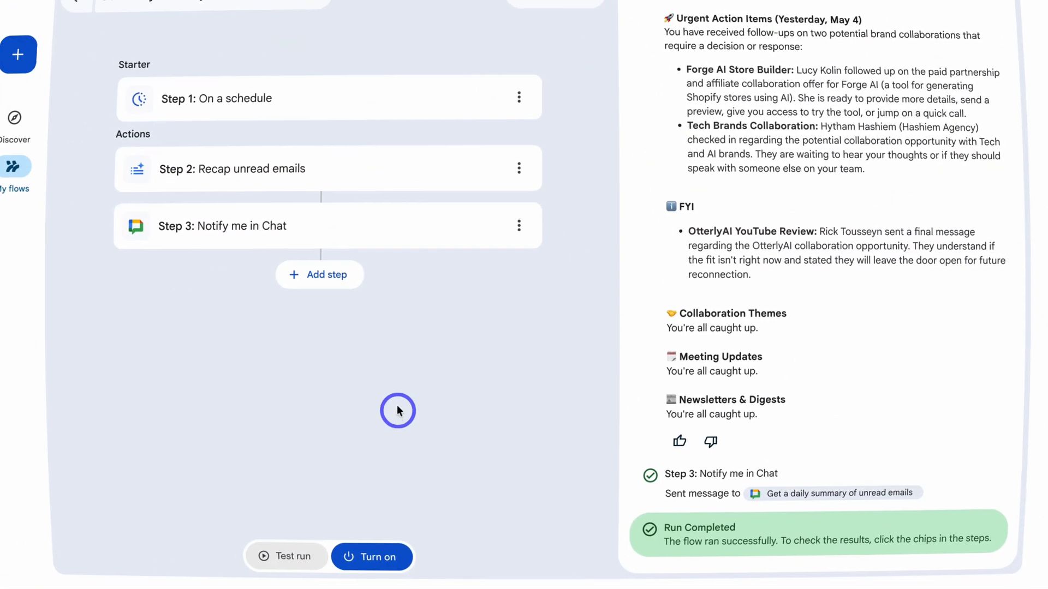
- Turn on the daily unread email summary flow
left_click(400, 552)
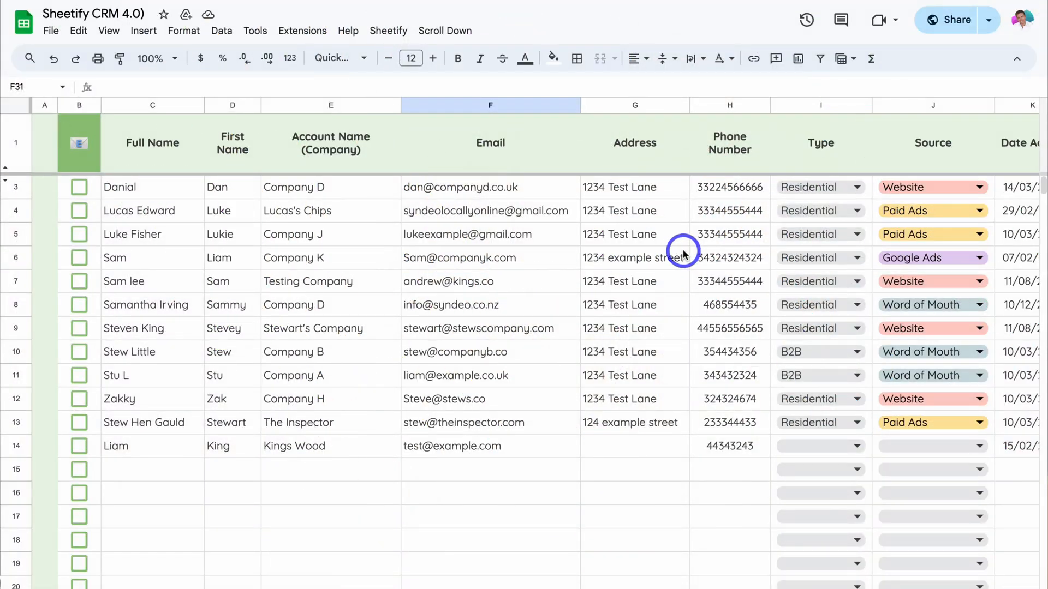
scroll(679, 251, "right", 10)
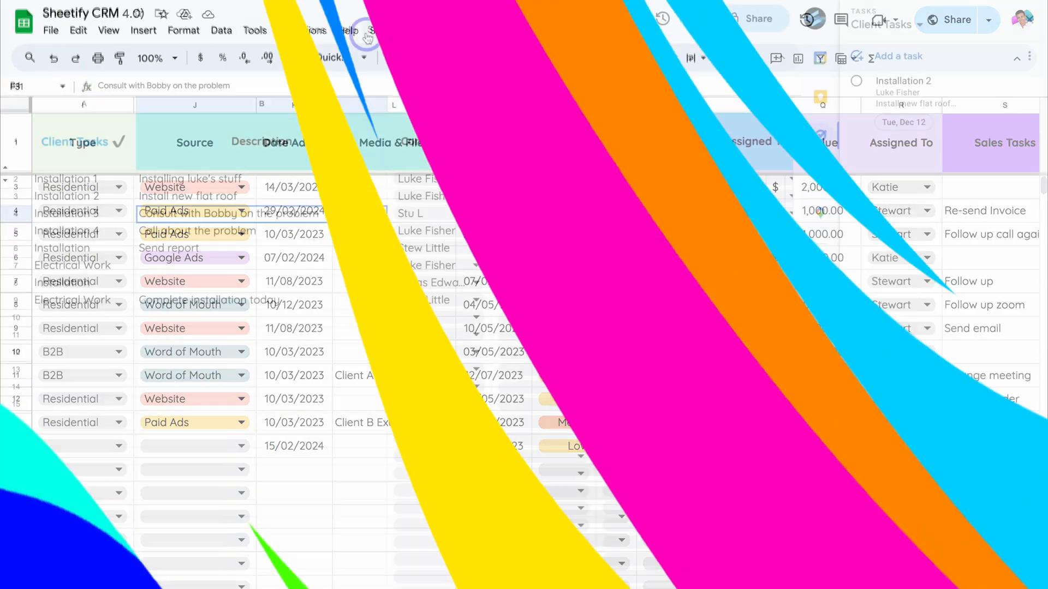
left_click(386, 30)
mouse_move(546, 53)
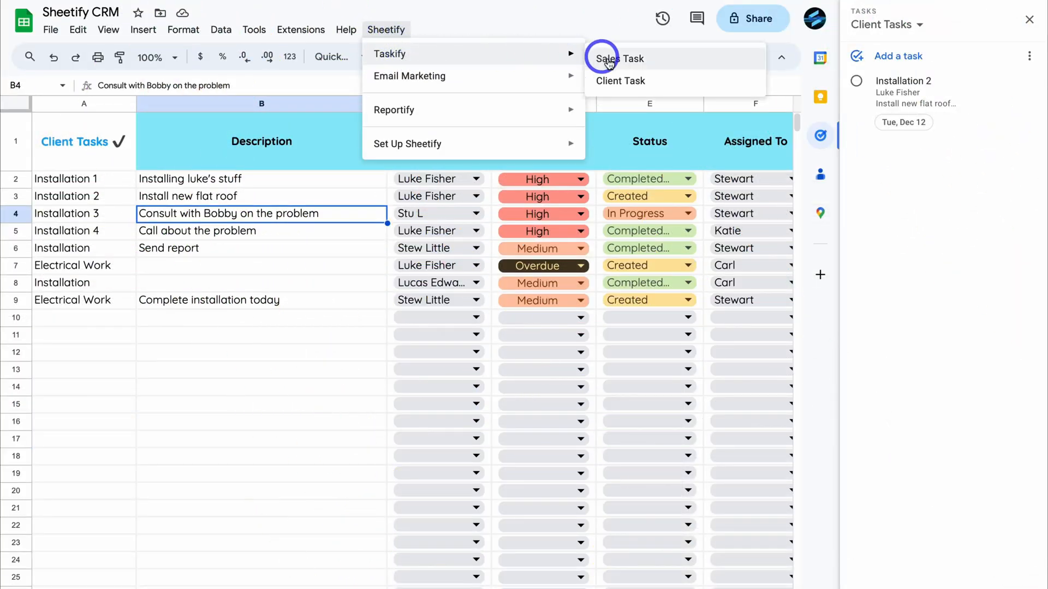
left_click(678, 87)
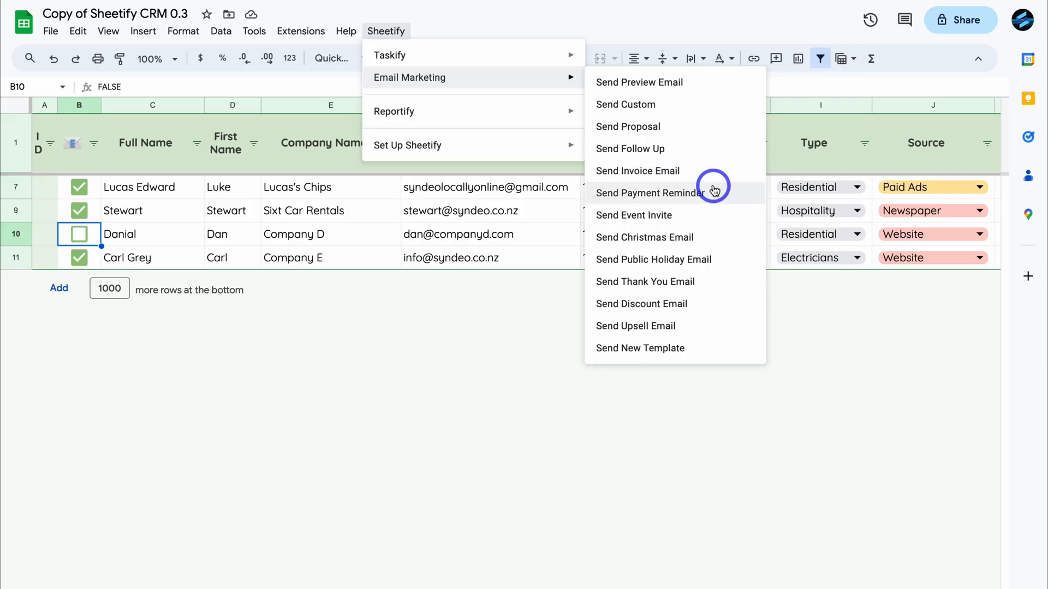
left_click(714, 192)
left_click(624, 359)
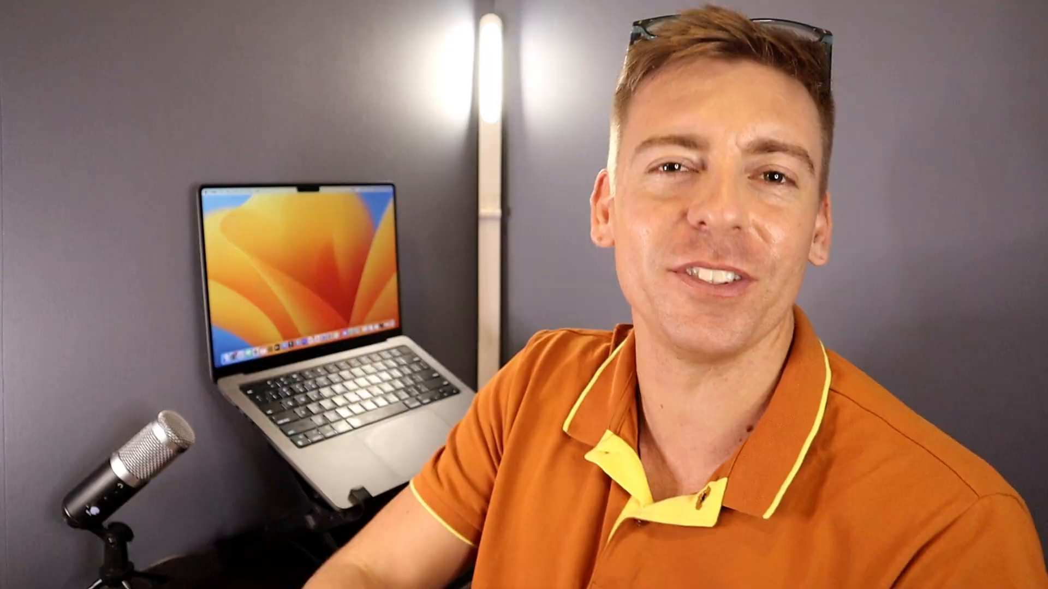
left_click(26, 231)
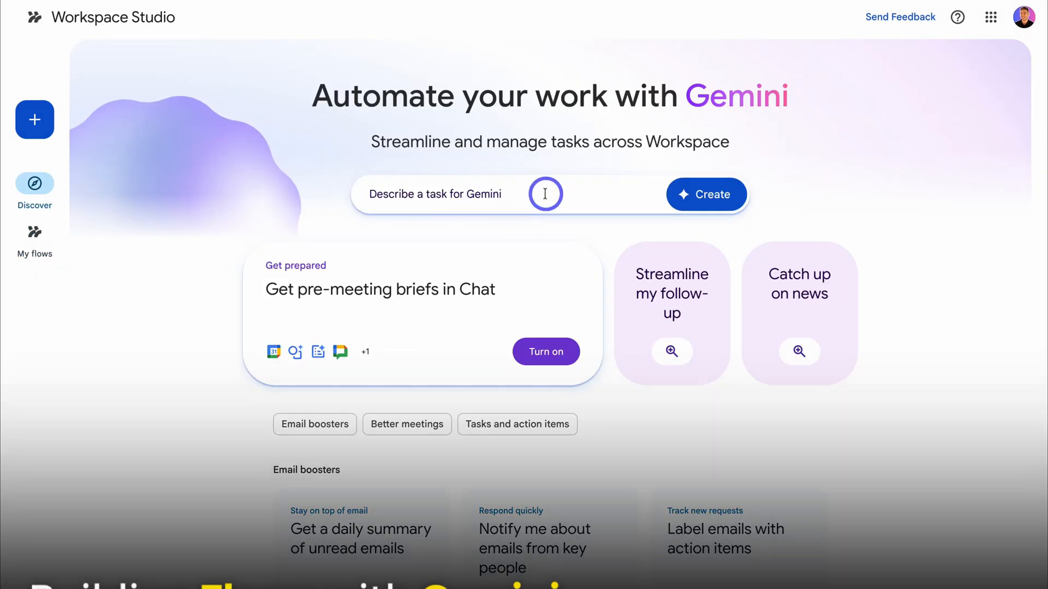
- Have Gemini create a flow that replies to sponsorship request emails with a personalized email sharing sponsorship details, rates and a PDF media kit attachment
left_click(546, 192)
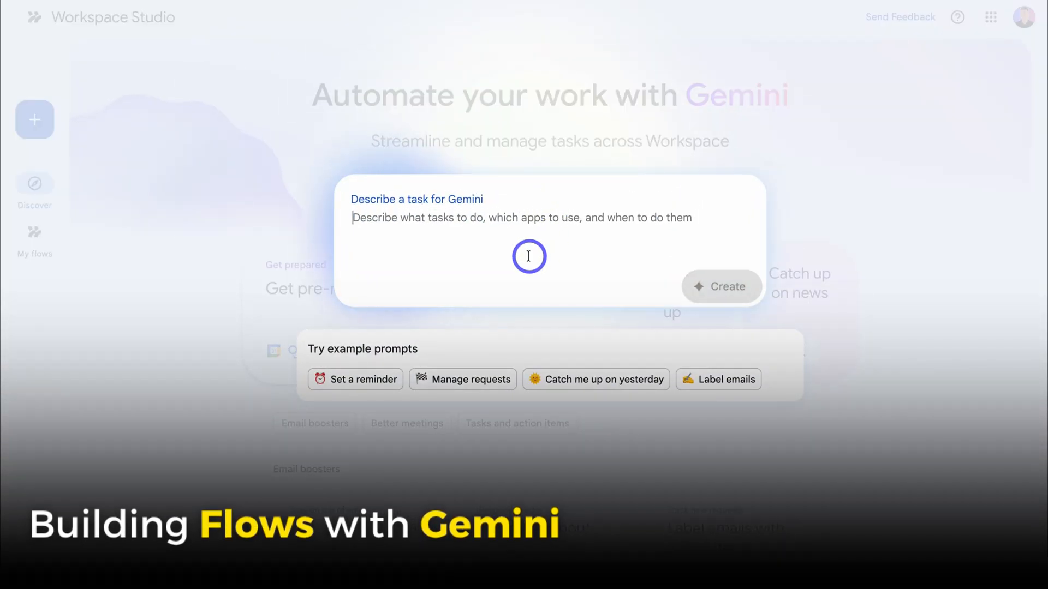
type("Please reply to sponsorship request emails with a personalized email that shares our sponsorship details and rates as well as a PDF attachment of our media kit.")
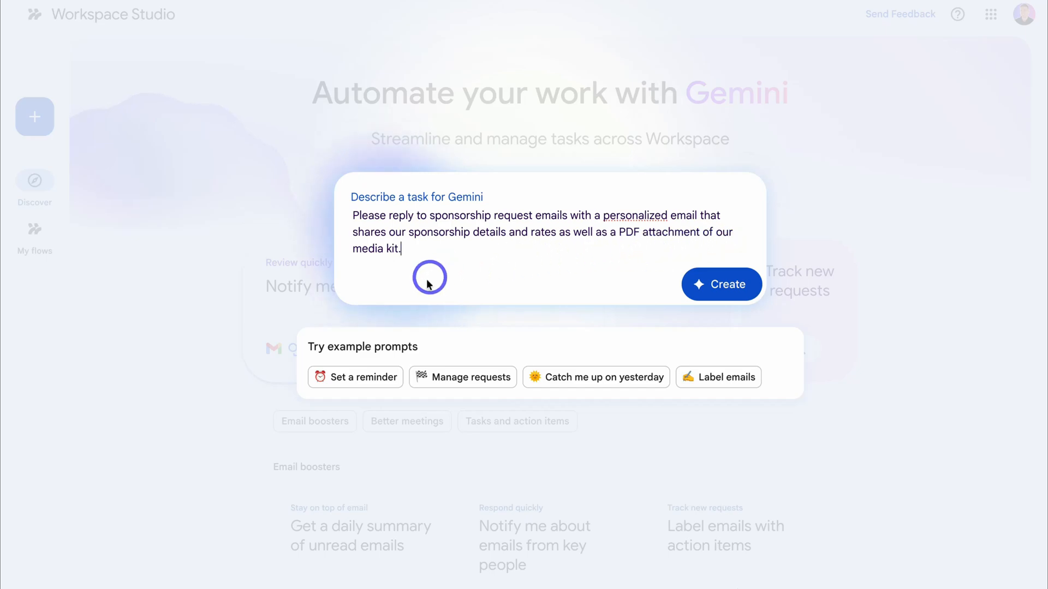
left_click(727, 288)
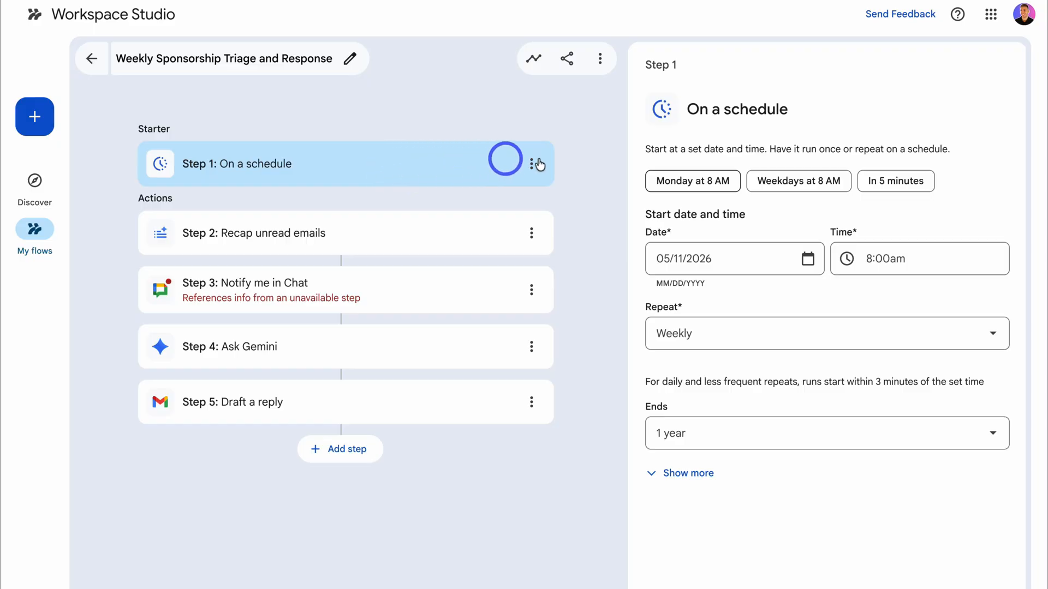
- Examine the generated flow's Recap unread emails, Notify me in Chat, Ask Gemini and Draft a reply steps, including the variables available for the reply
left_click(410, 245)
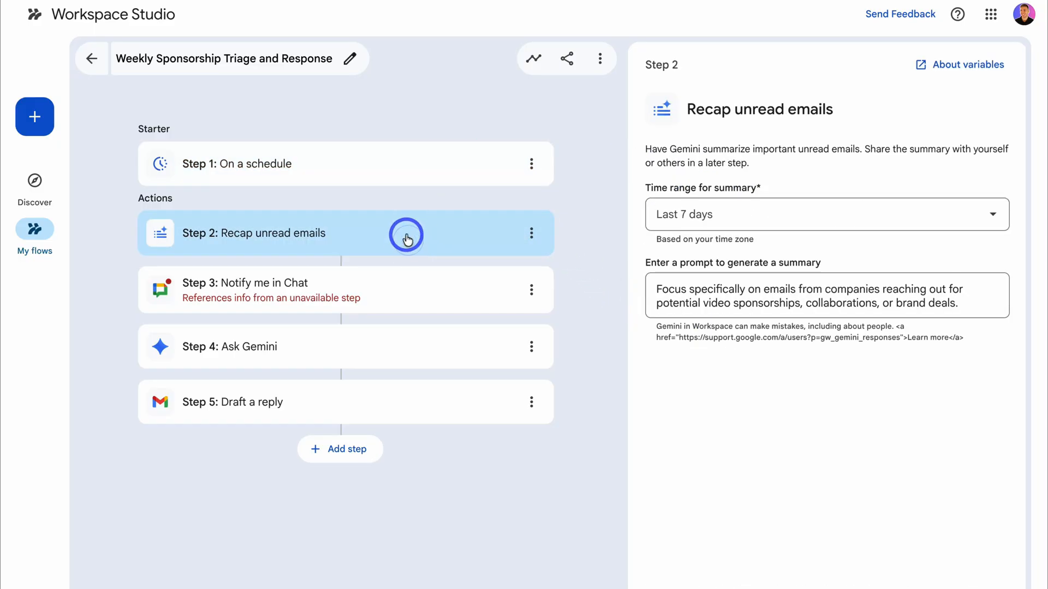
left_click(431, 292)
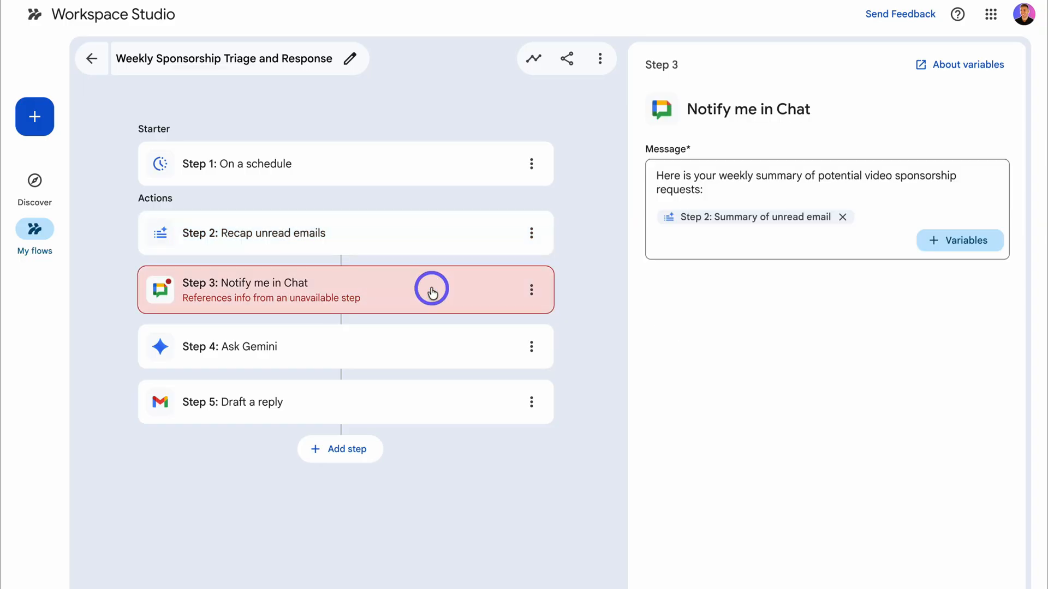
left_click(356, 342)
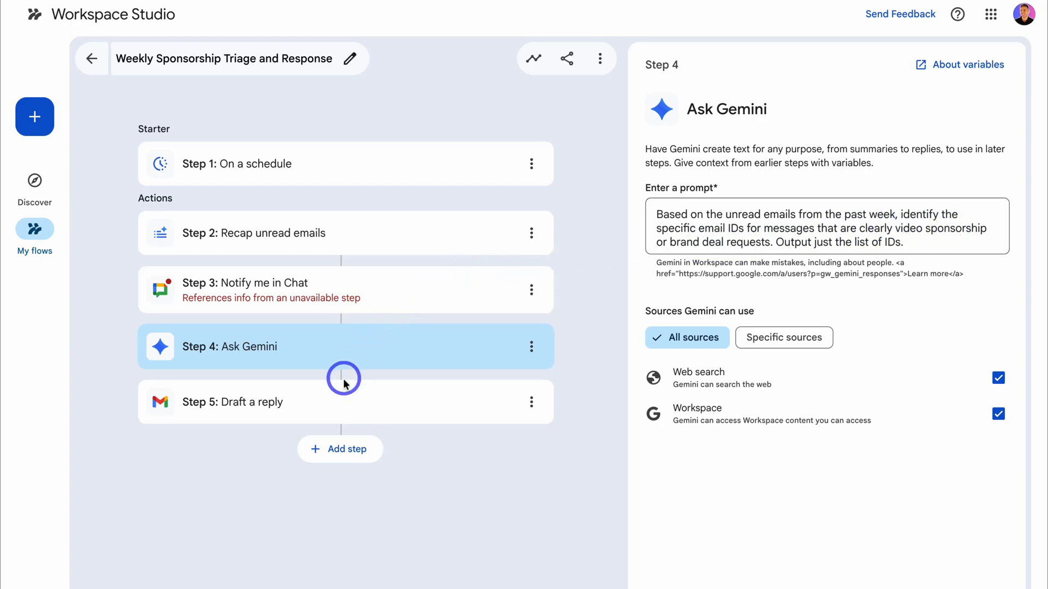
left_click(403, 399)
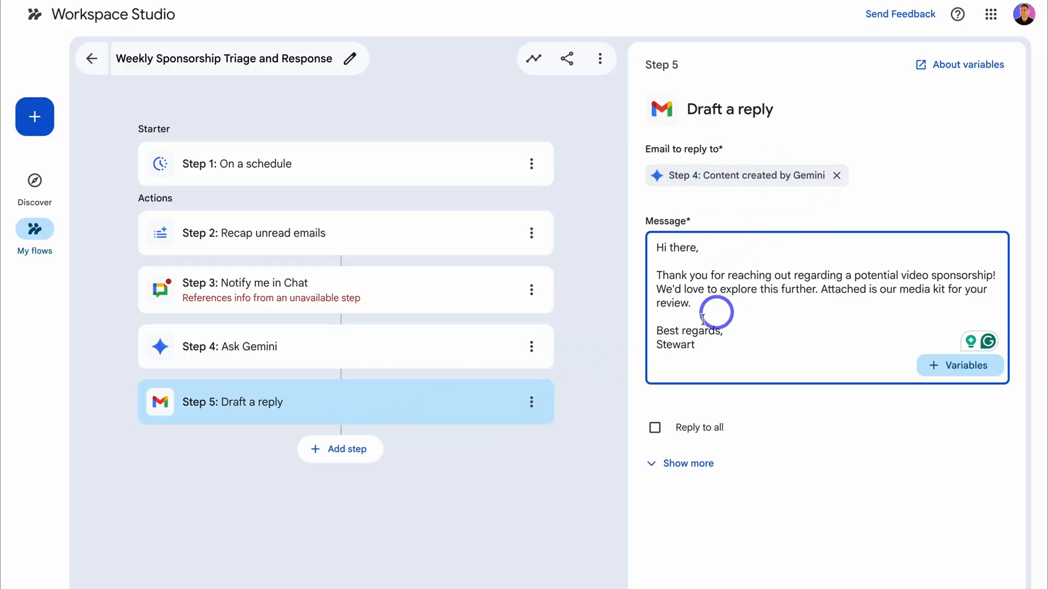
left_click(955, 371)
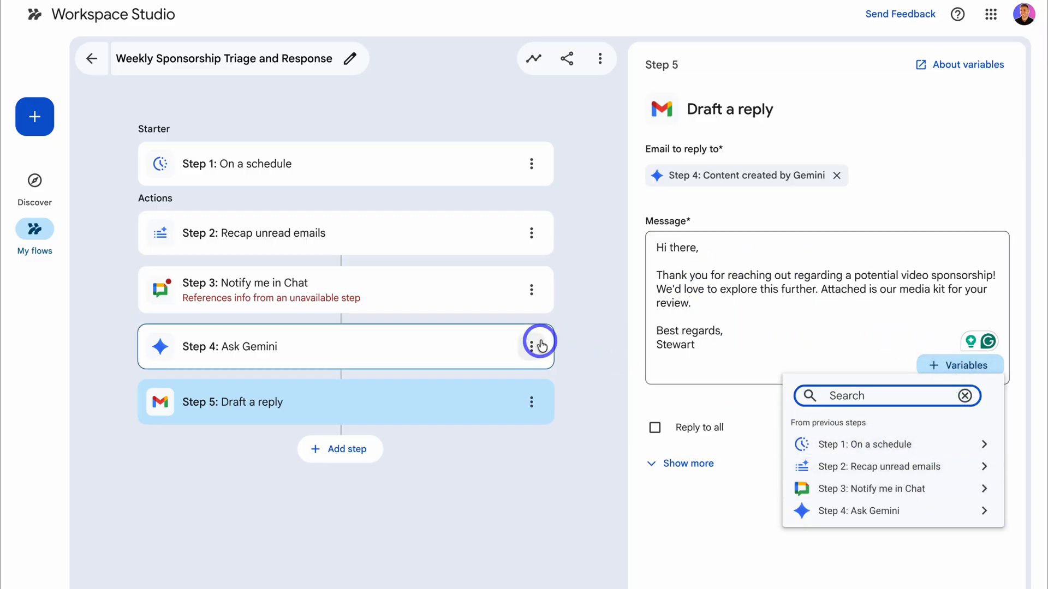
left_click(742, 360)
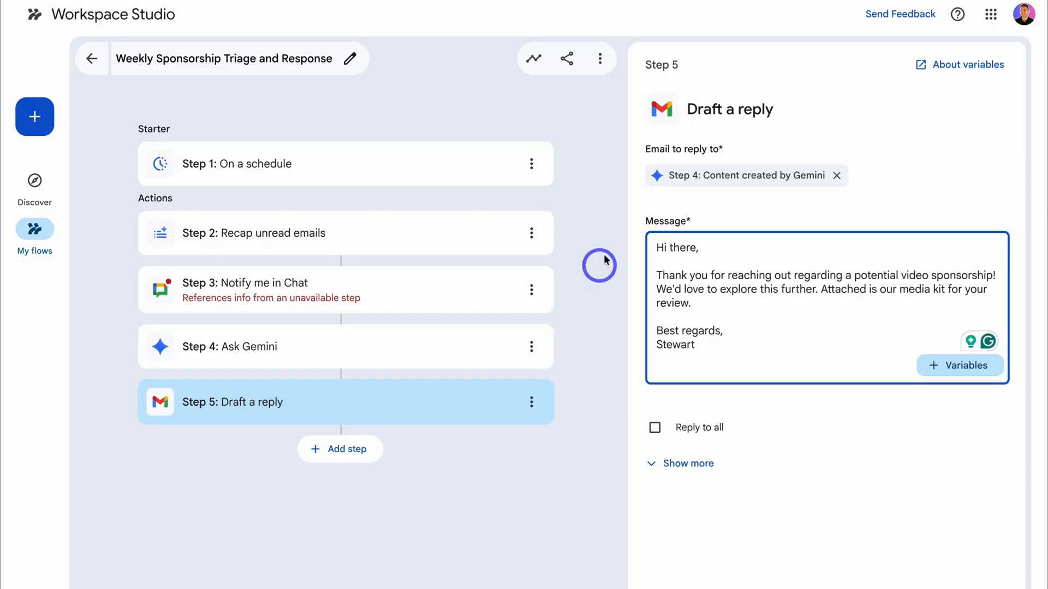
- Create a new blank flow and name it Sponsorship Response Email
left_click(33, 129)
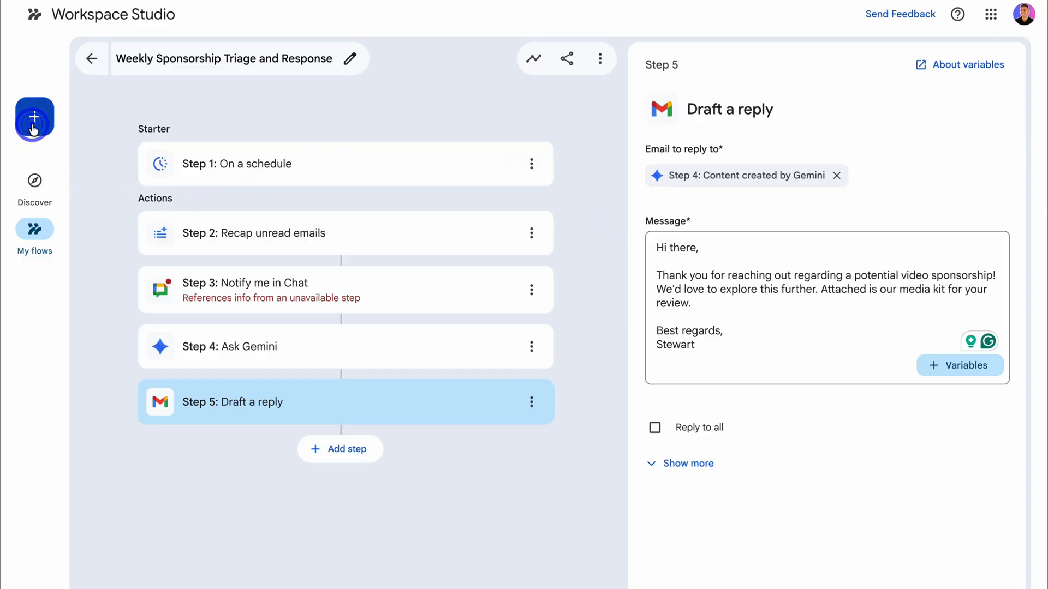
left_click(204, 59)
type("Sponsorship Response Email")
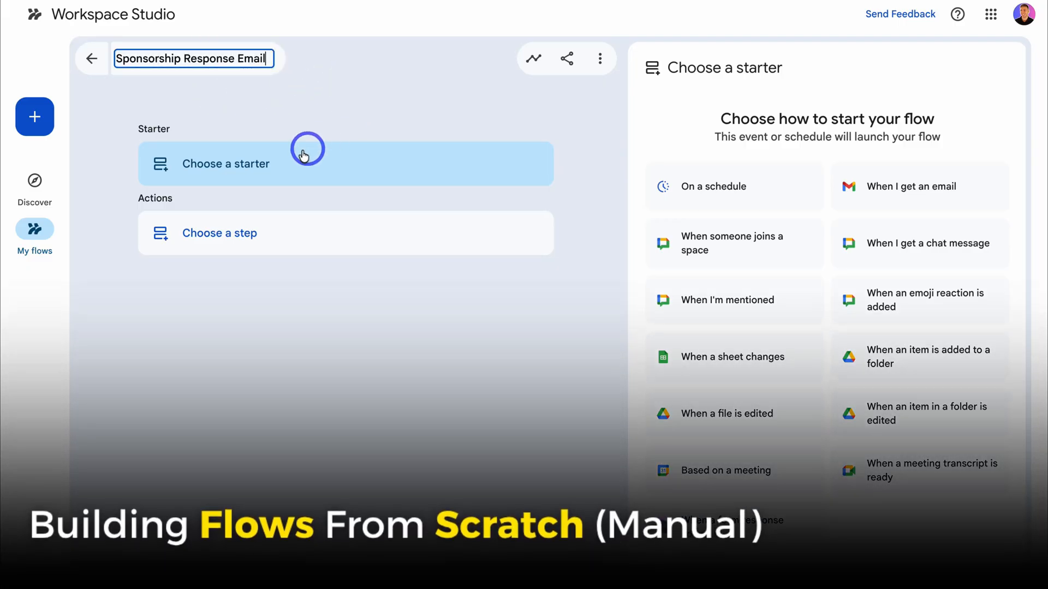
- Start the flow when an email arrives, limited to specific emails that have the words "Sponsorship, Sponsor"
left_click(326, 164)
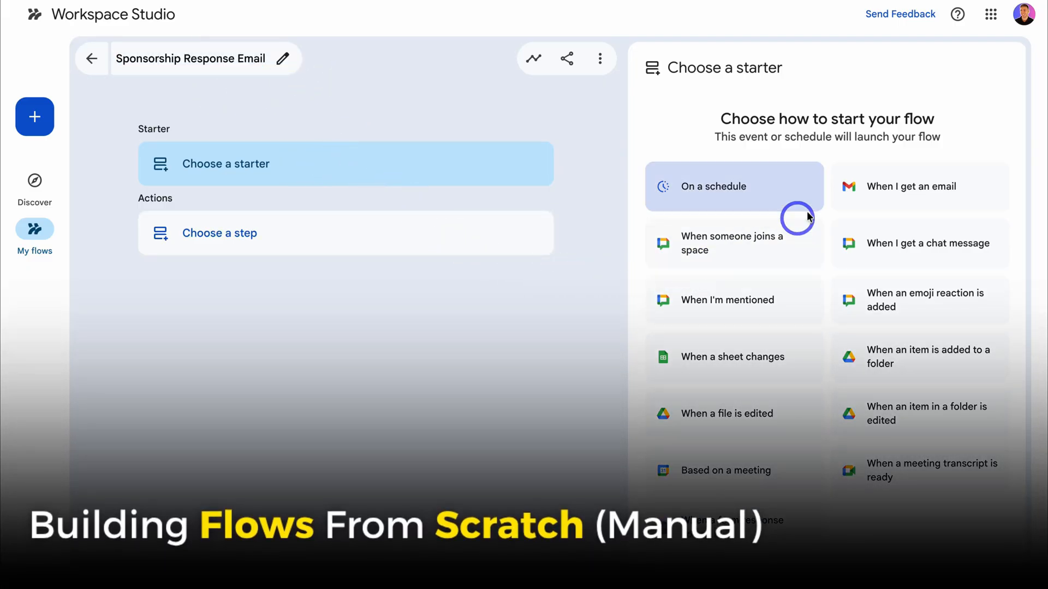
left_click(876, 187)
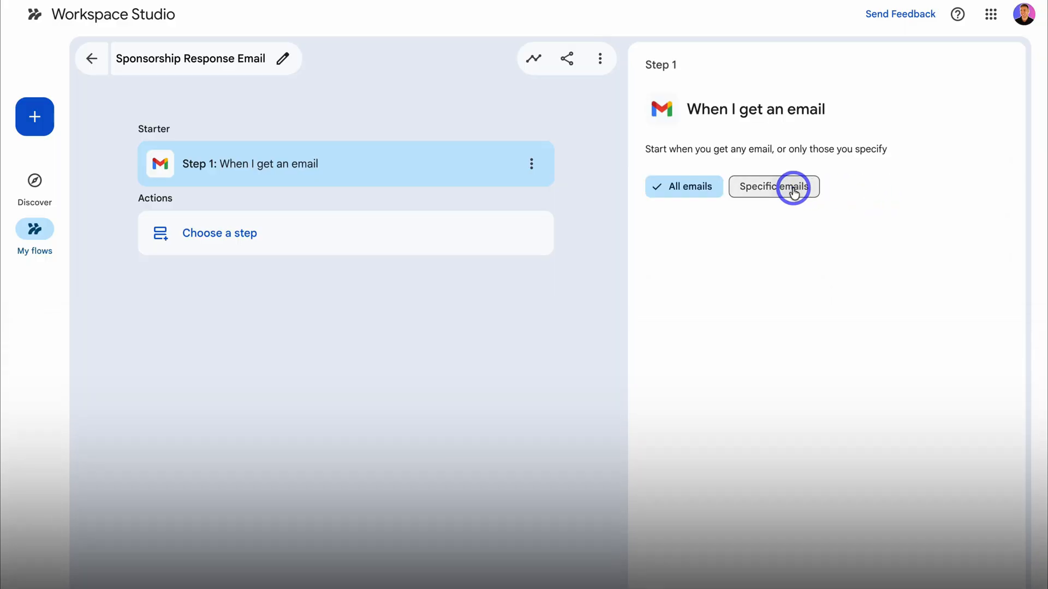
left_click(793, 187)
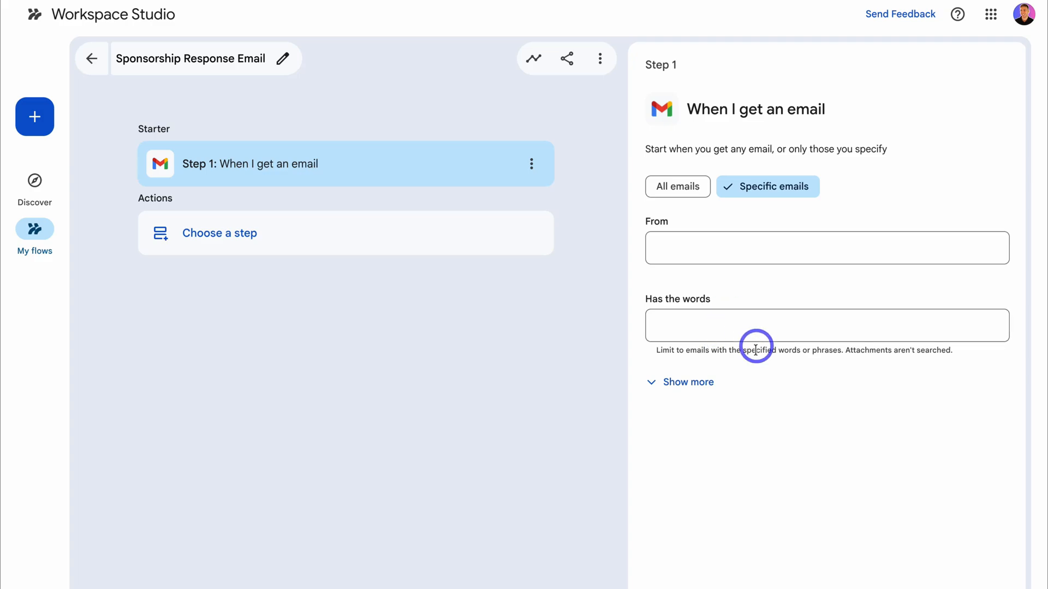
left_click(777, 331)
type("Sponsorship, Sponsor")
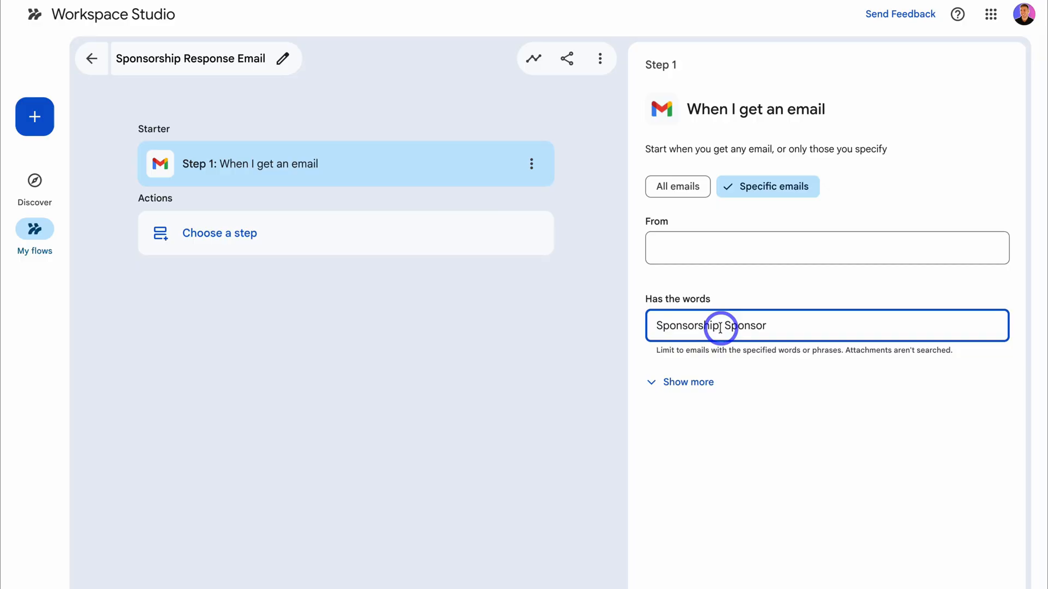
- Check the additional email filters available for the starter, such as excluded words, recipient, Gmail label, attachment, subject and size
left_click(685, 381)
scroll(753, 411, "down", 3)
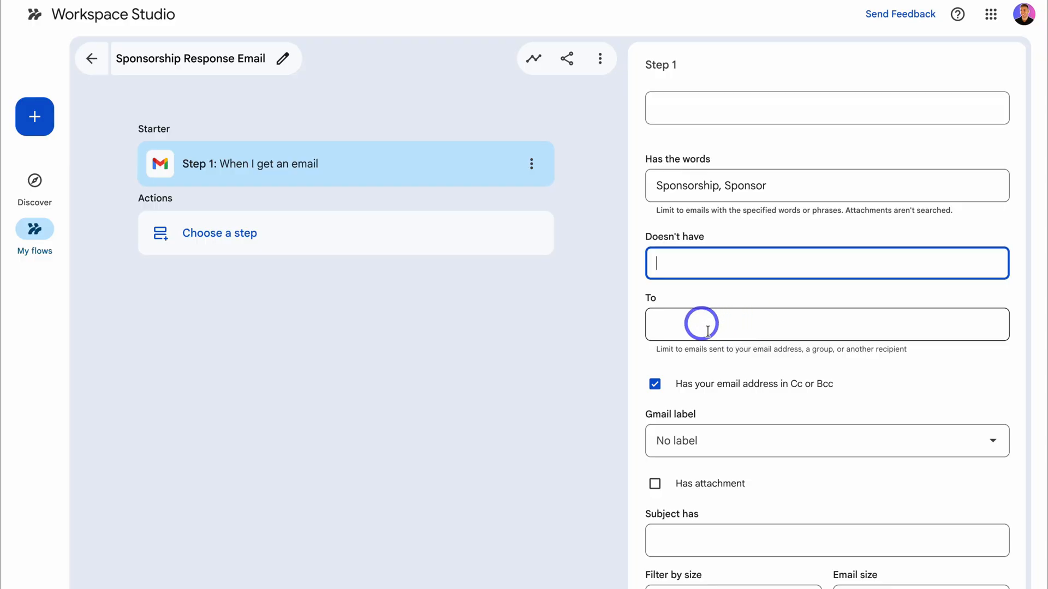
scroll(723, 328, "down", 5)
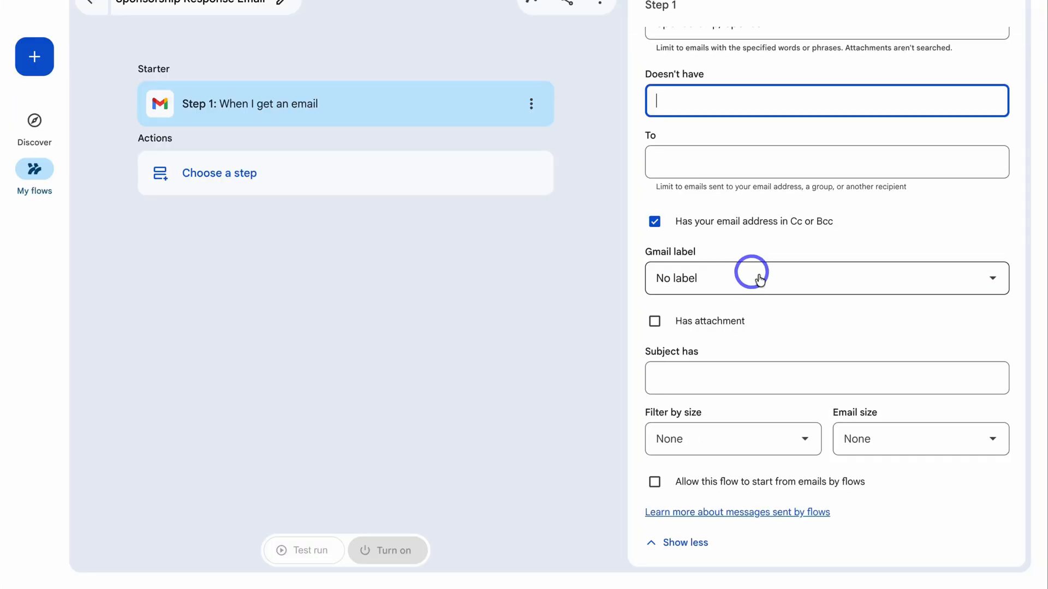
left_click(679, 540)
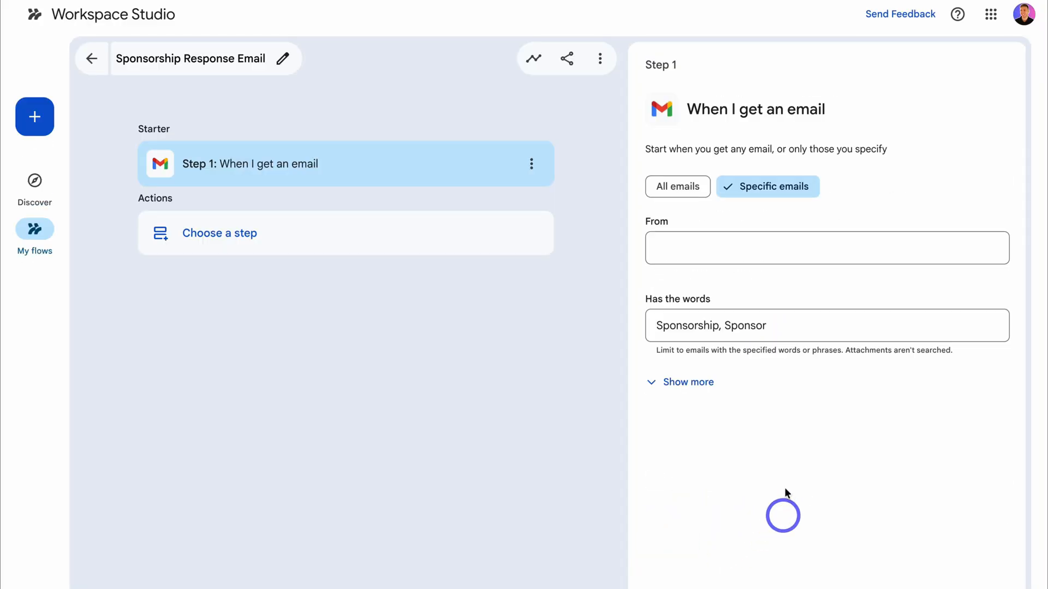
- Add an Extract step that analyzes the starter email's Full names in 'To' and Email body variables
left_click(339, 236)
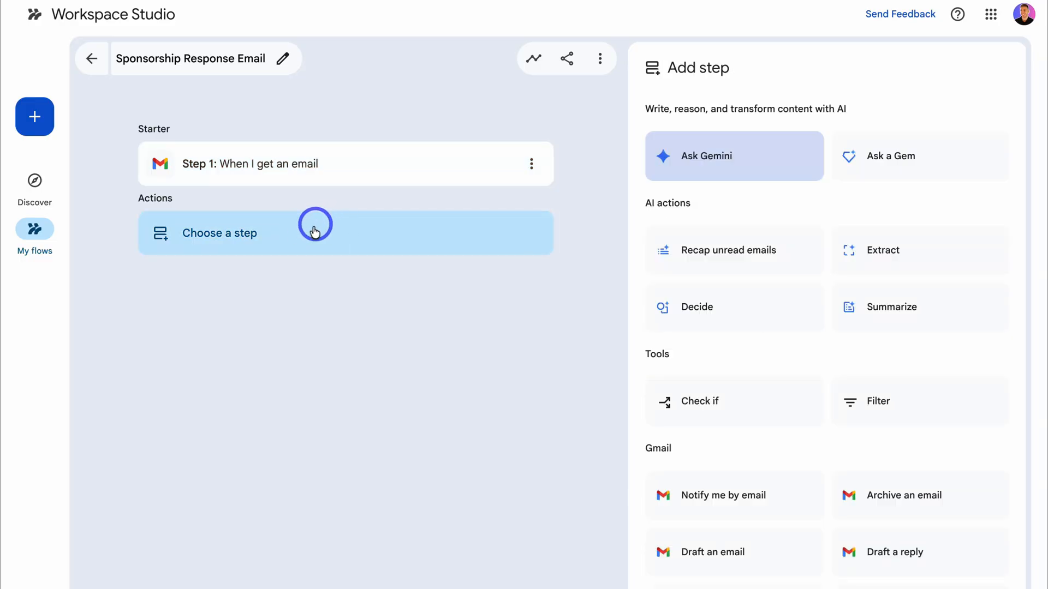
left_click(944, 251)
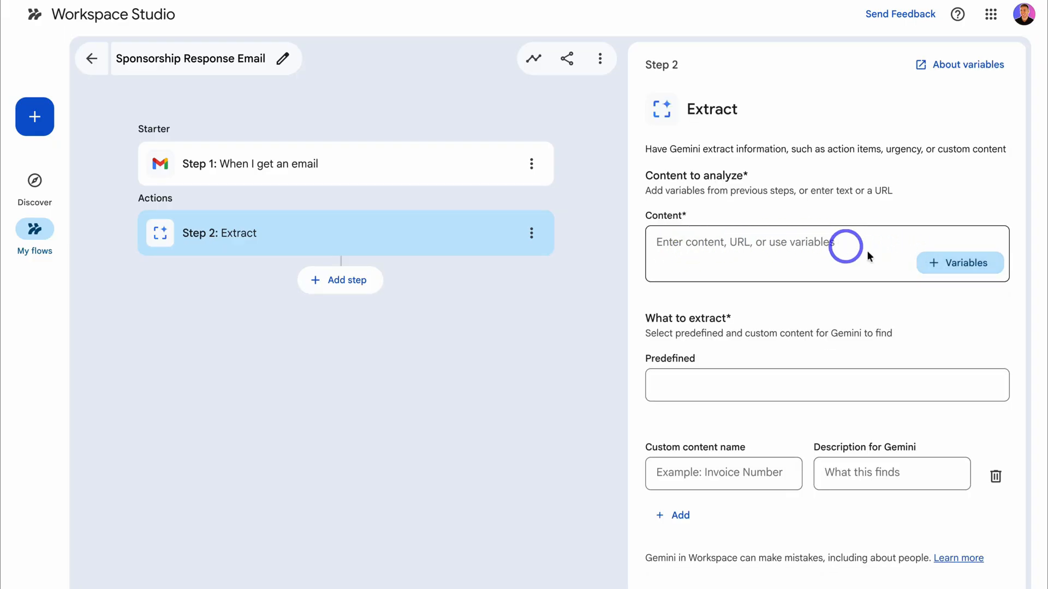
left_click(950, 267)
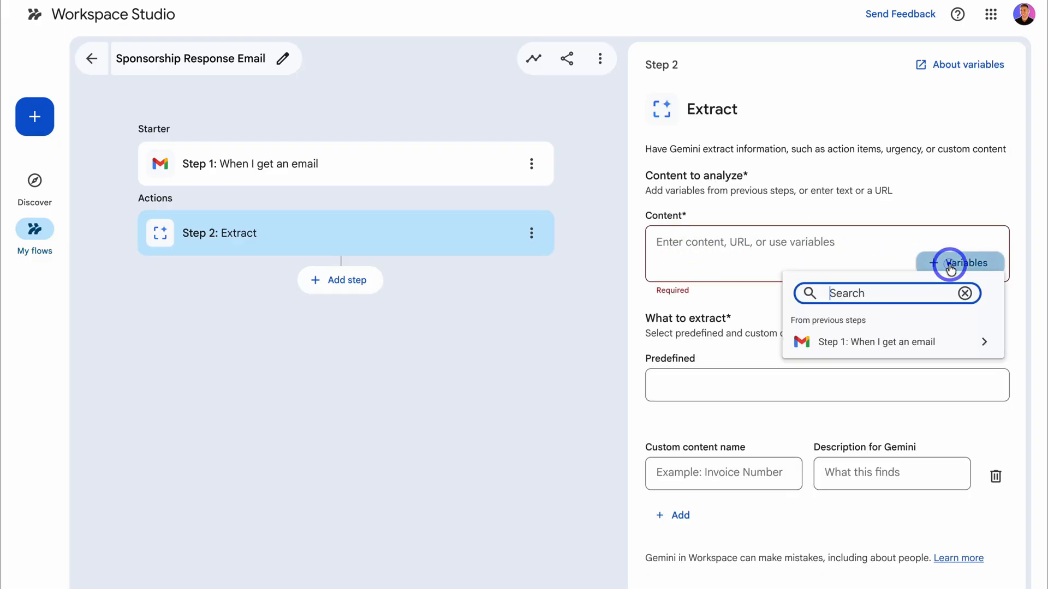
left_click(906, 342)
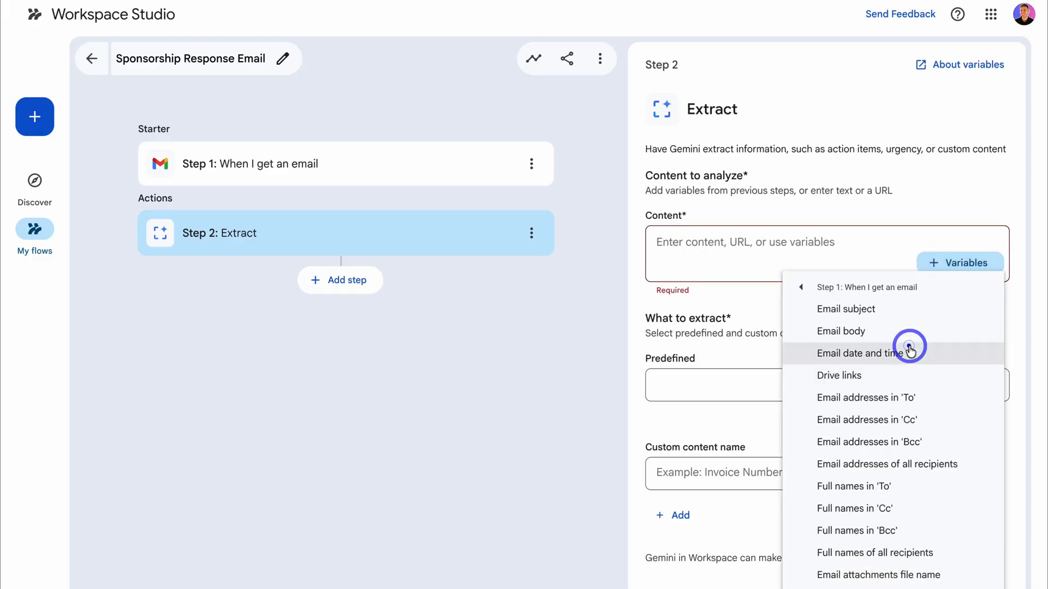
left_click(855, 486)
left_click(954, 267)
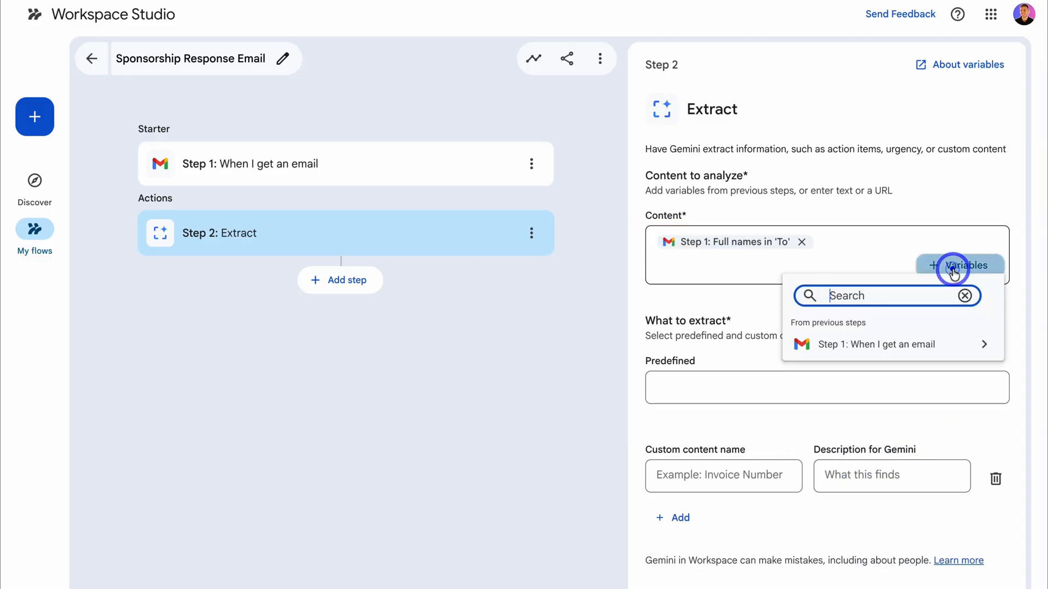
left_click(931, 347)
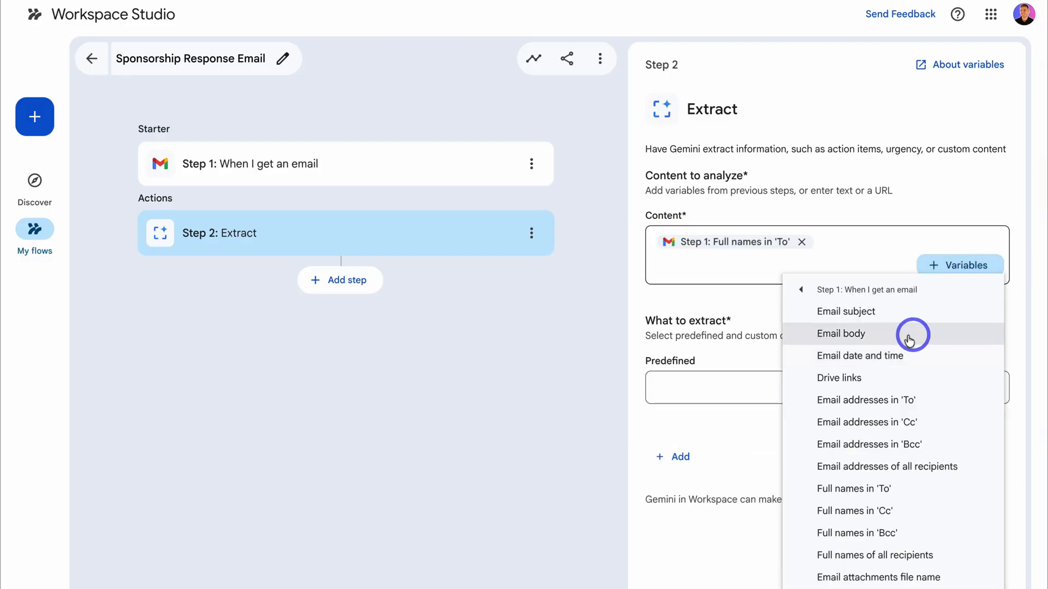
left_click(908, 338)
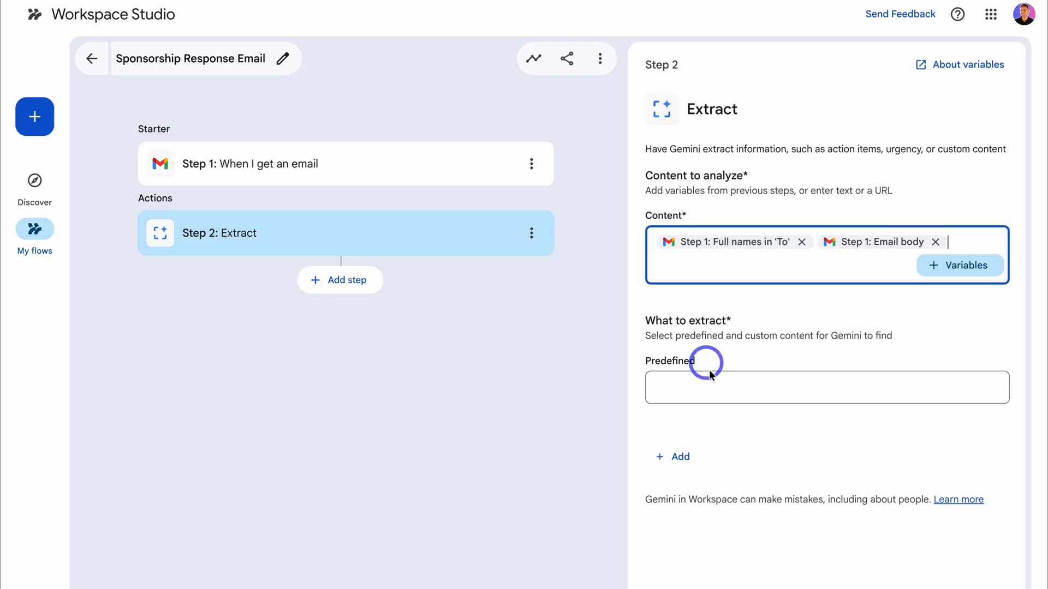
- Define a custom extraction field named "Business Name" with the description "Name of the potential sponsor"
left_click(680, 458)
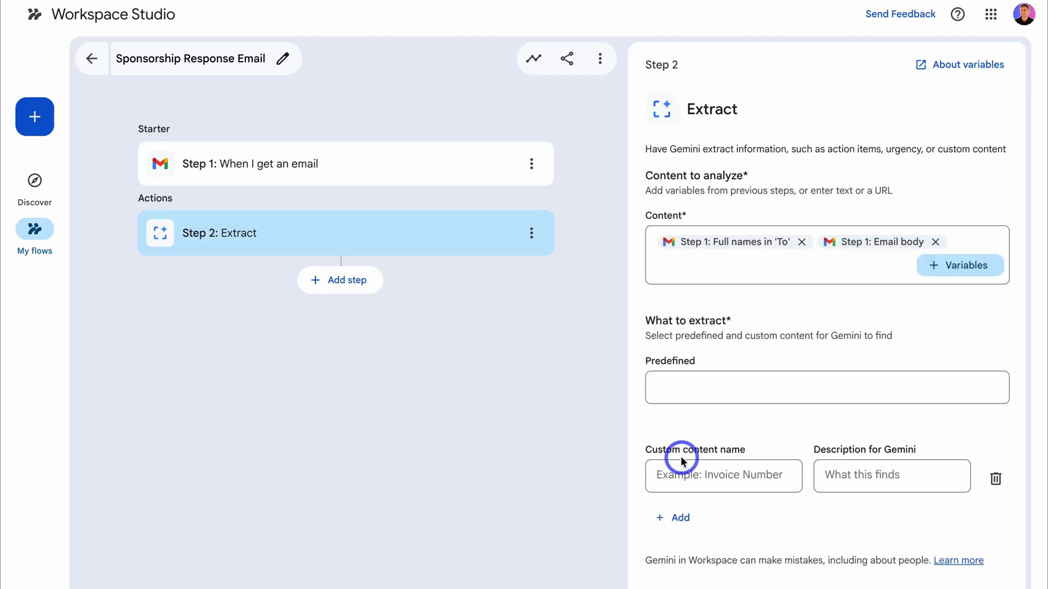
left_click(679, 470)
type("Business Name")
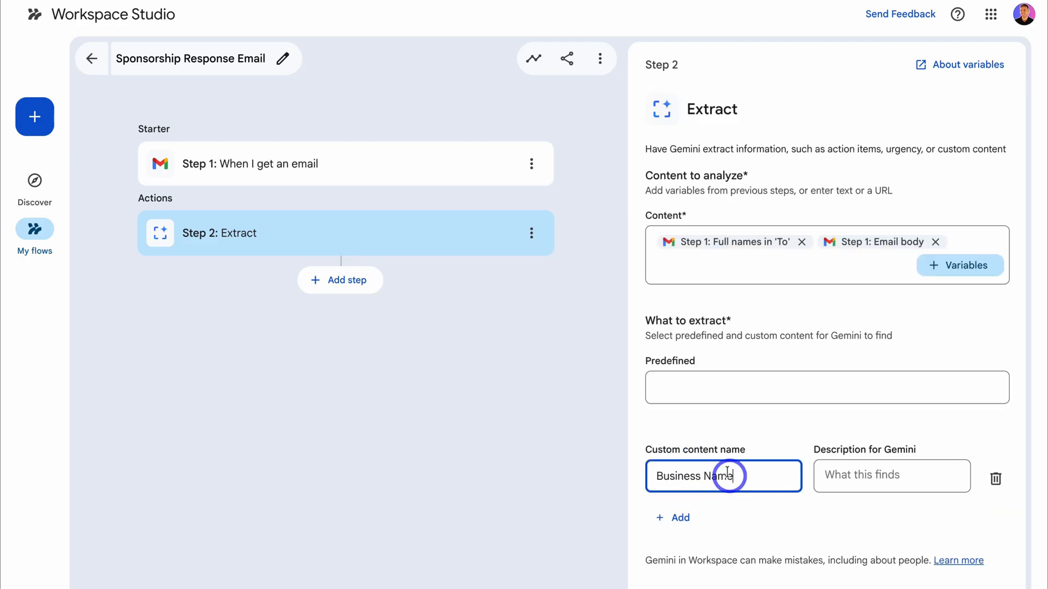
left_click(849, 475)
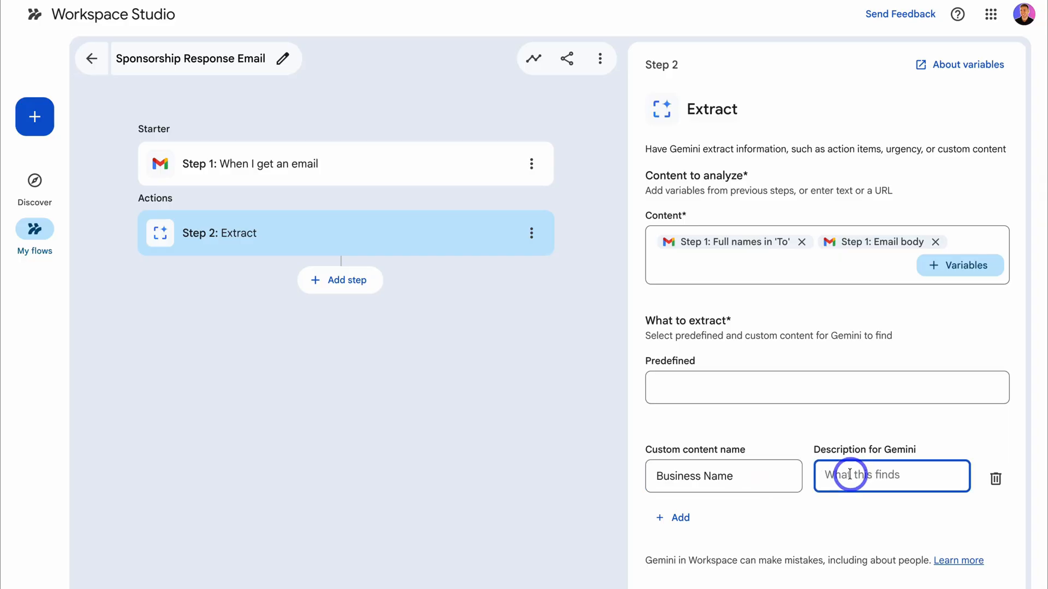
type("Name of the potential sponsor")
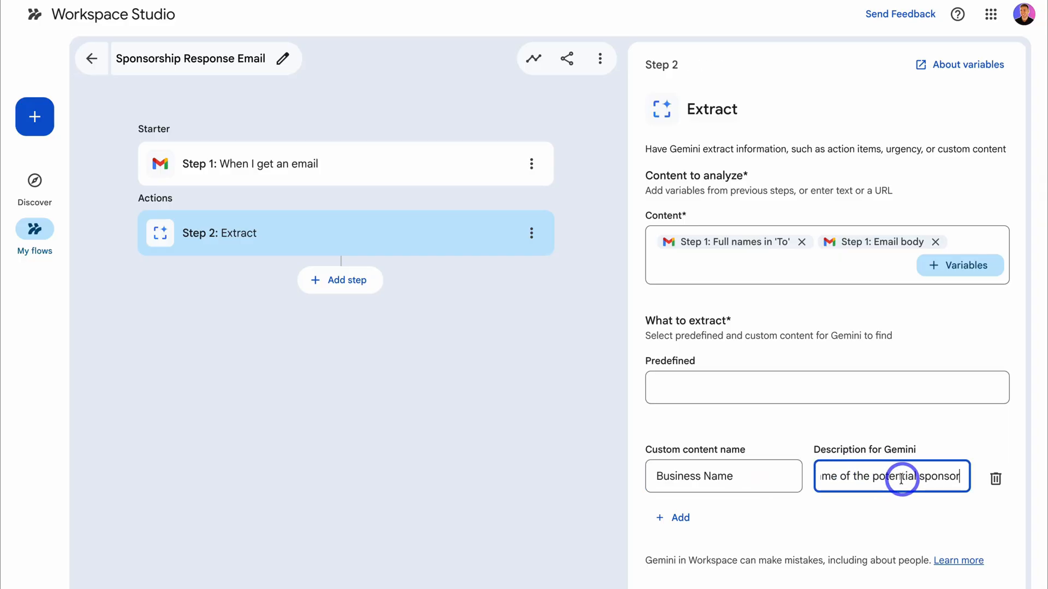
- Add a second custom extraction field named "Contact Name" with the description "Name of someone that is reaching out to us"
left_click(678, 515)
left_click(681, 532)
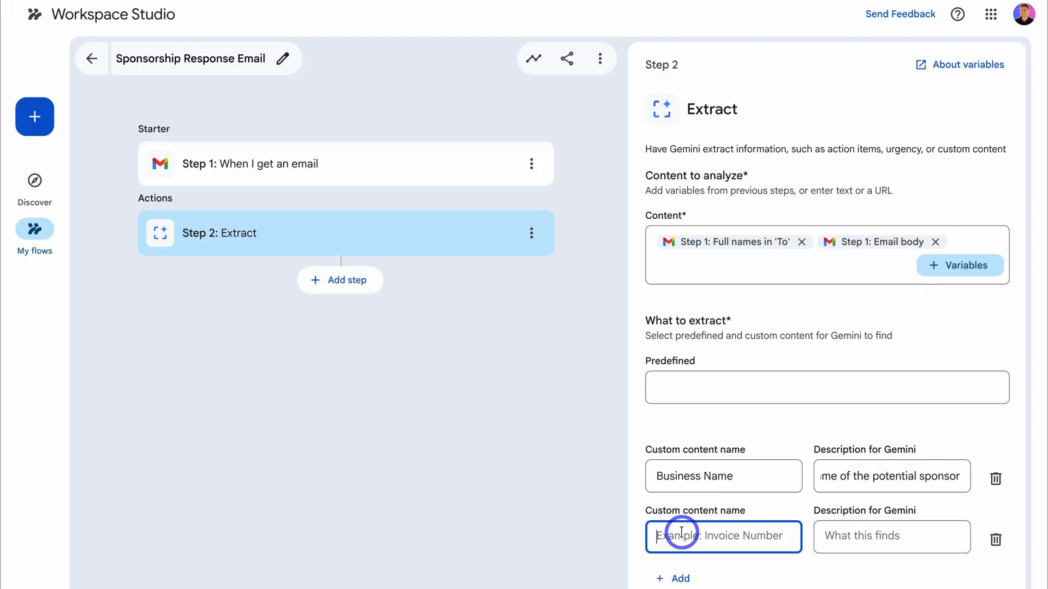
type("Contact Name")
left_click(846, 536)
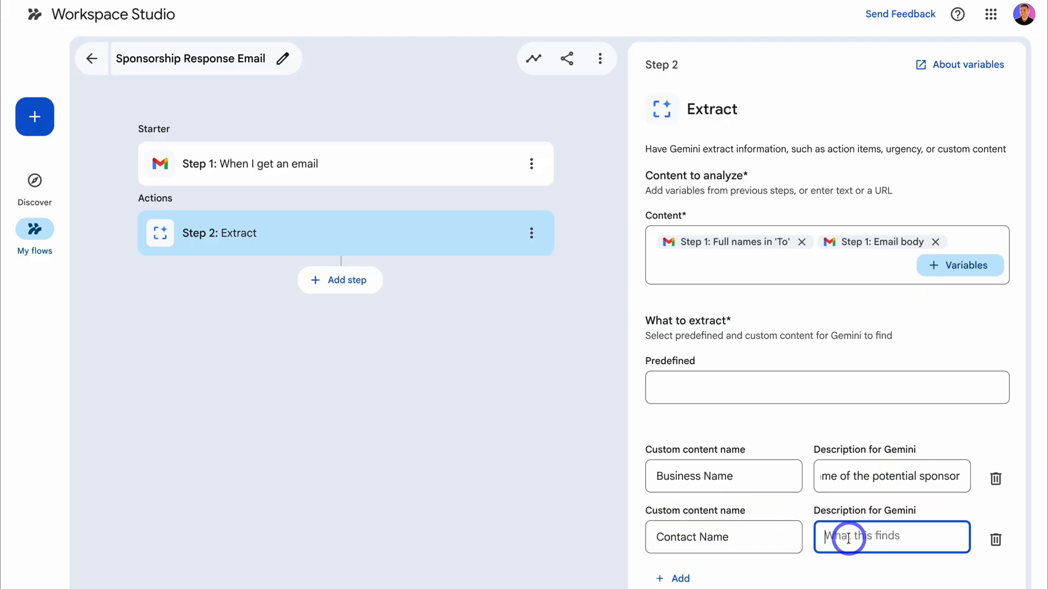
type("Name of someone that is reaching out to us")
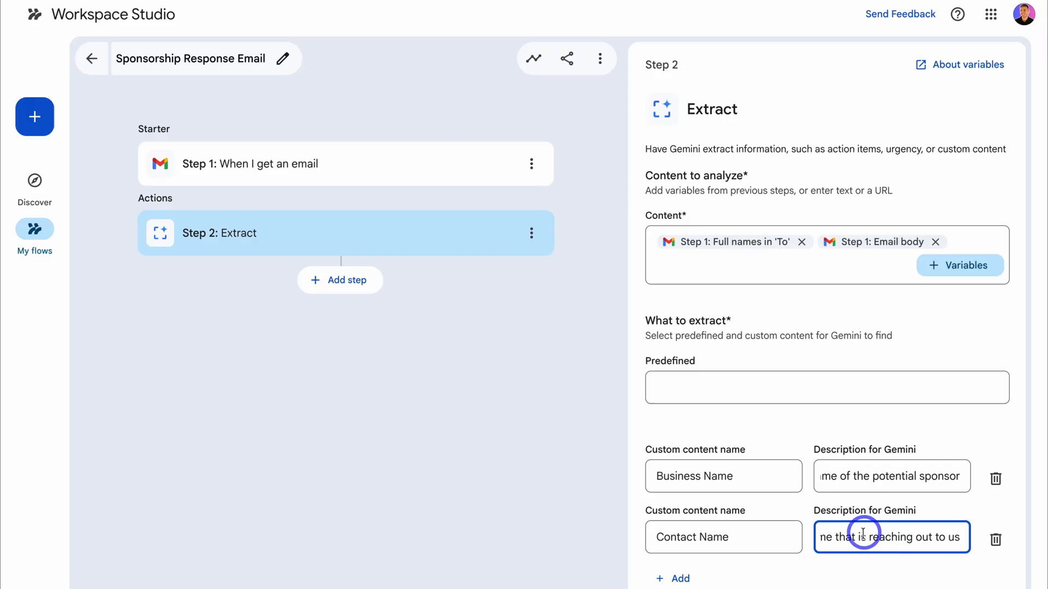
scroll(877, 537, "down", 1)
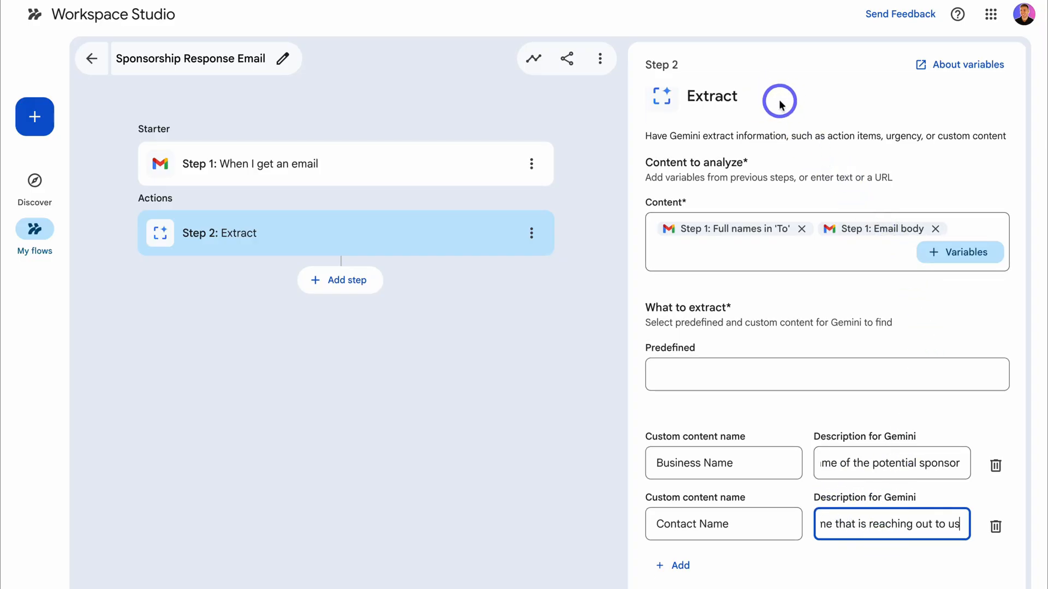
mouse_move(736, 234)
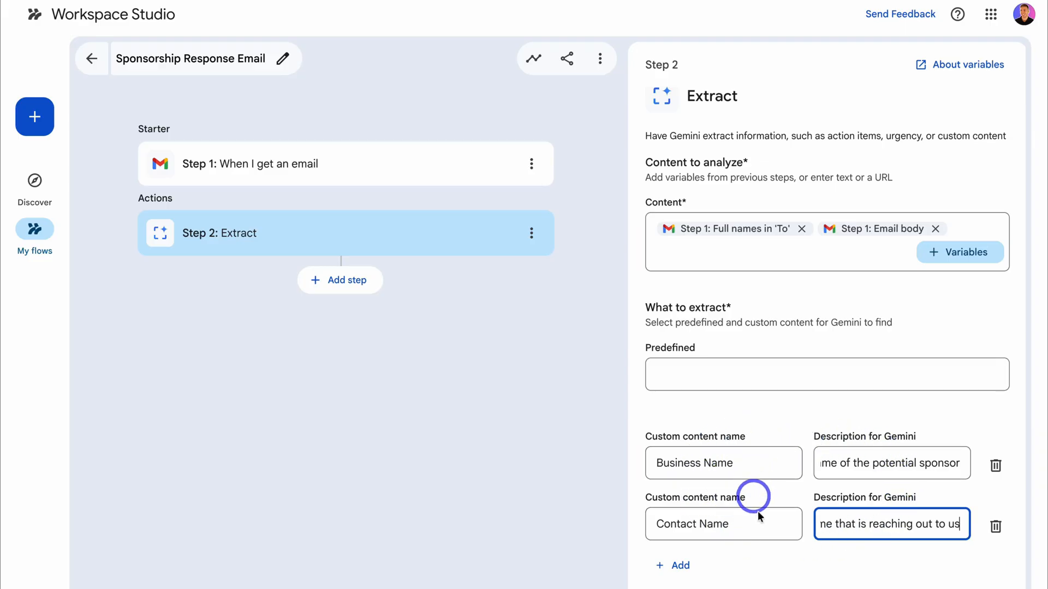
- Add a Draft a reply step whose message thanks (NAME), mentions (BUSINESS NAME)'s interest in a video partnership and links the media kit
left_click(340, 283)
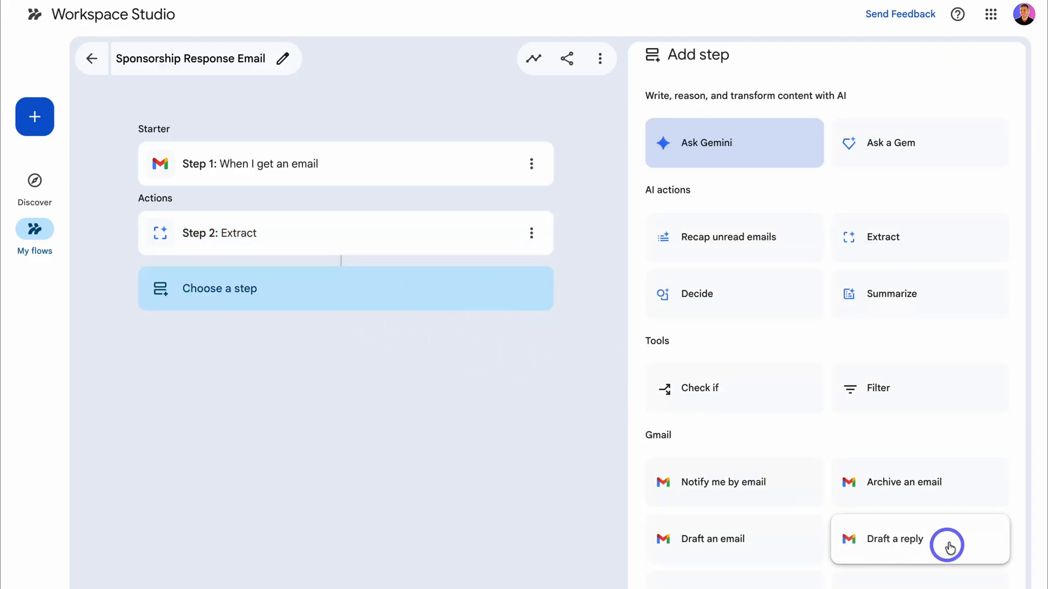
left_click(950, 542)
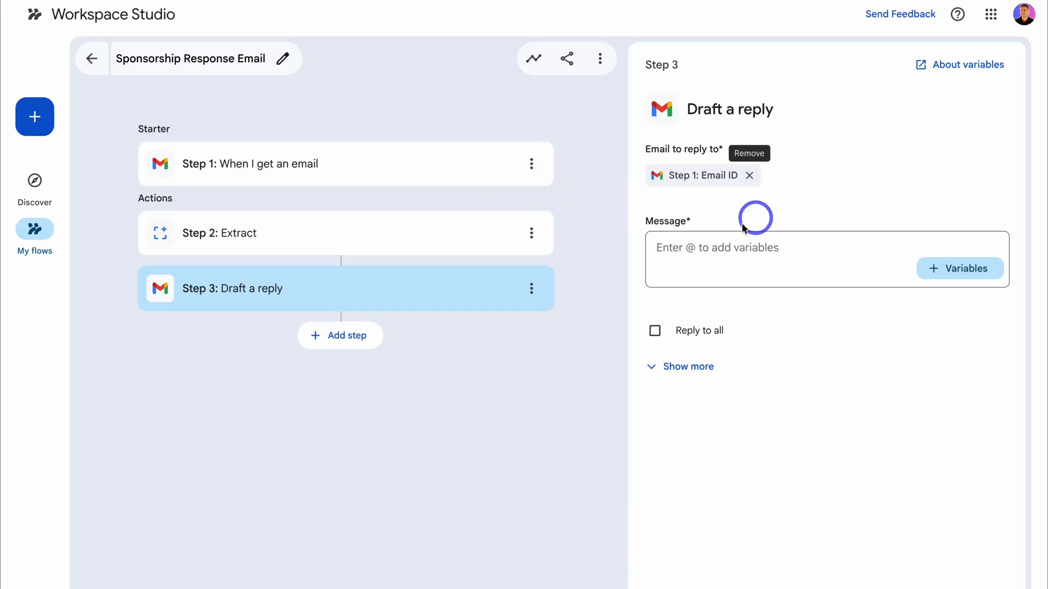
left_click(670, 247)
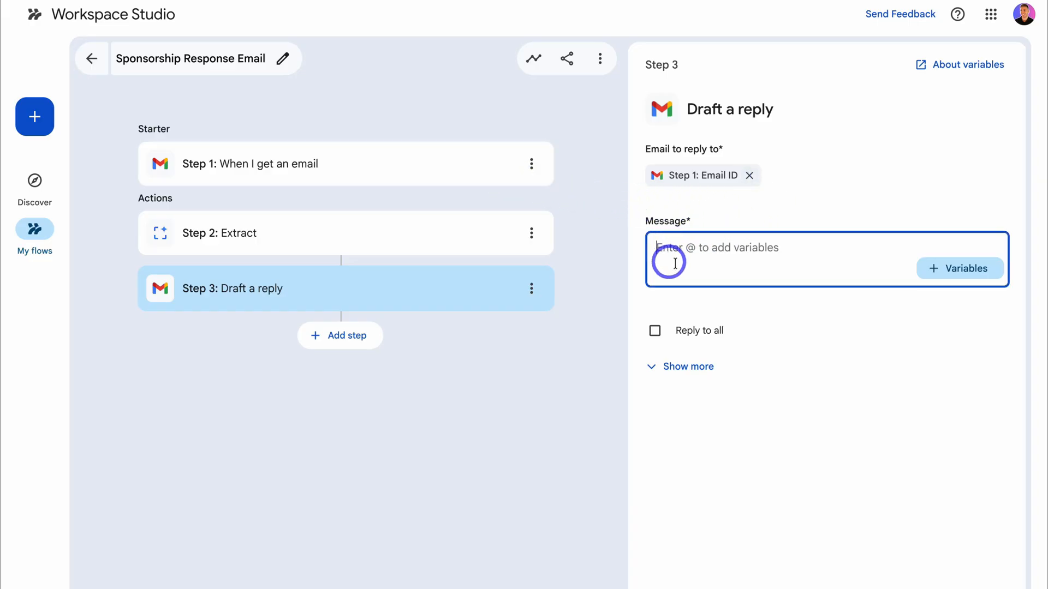
type("Hey (NAME),  Thanks for getting in touch!  I'm excited to hear that (BUSINESS NAME) is interested in a video partnership on our channel.  I have linked our media kit here and attached the PDF for your convenience.  https://stewartgauld.com/recommends/stewart-gauld-media-kit/  Feel free to let me know if you have any questions before we move on to the next stages of a potential partnership.  Thanks,")
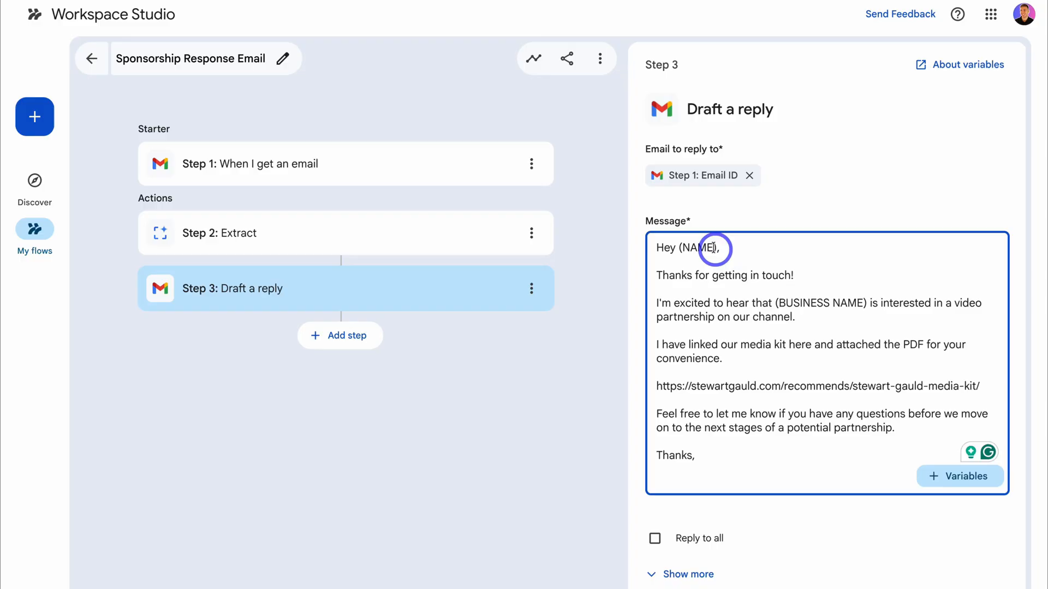
- Replace the (NAME) placeholder in the reply's greeting with the Extract step's Contact Name variable
left_click_drag(715, 248, 679, 248)
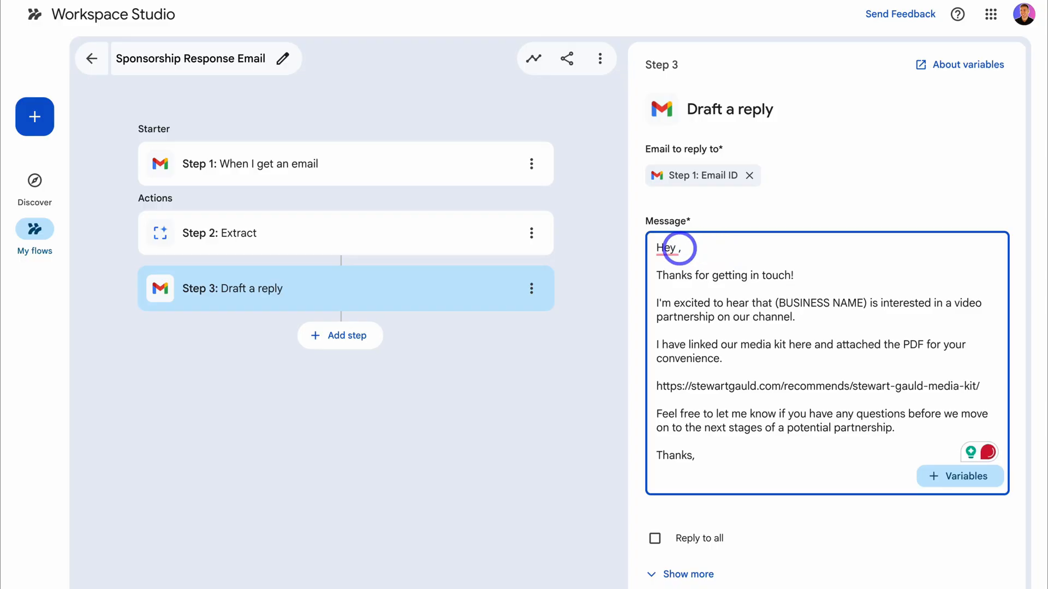
left_click(942, 475)
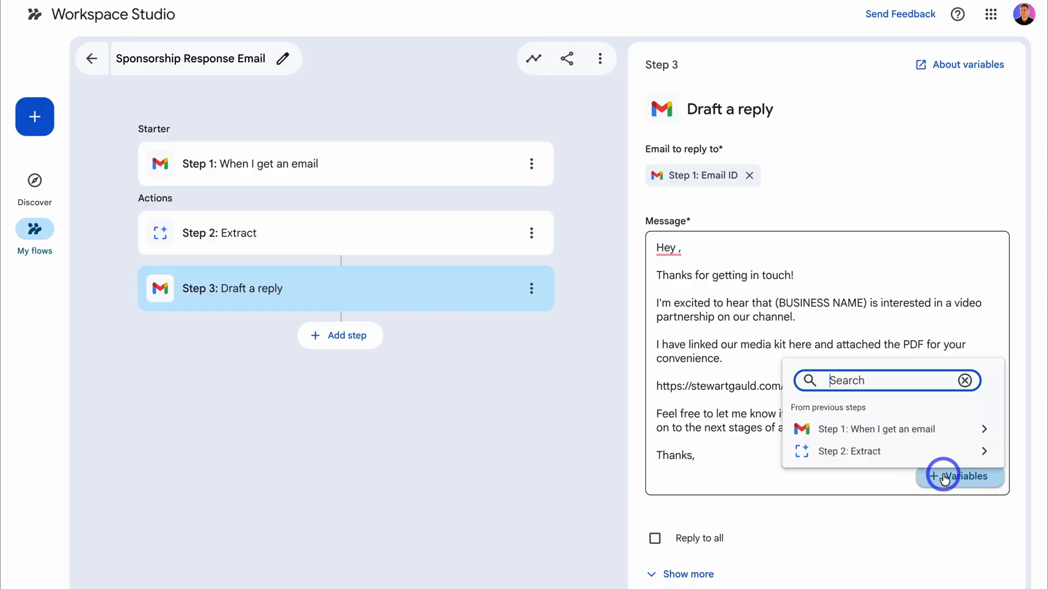
left_click(901, 457)
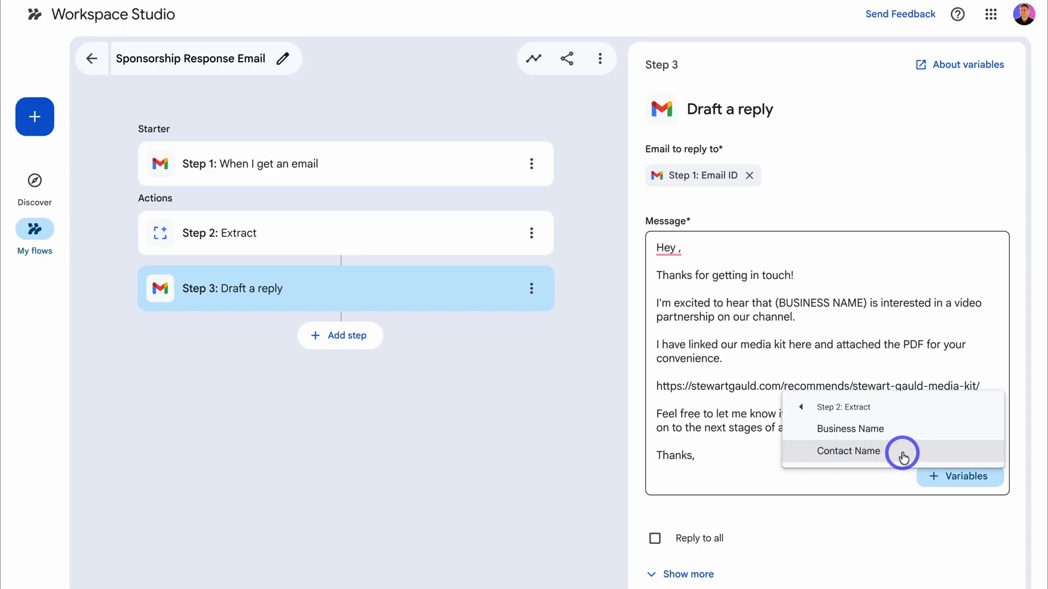
left_click(901, 453)
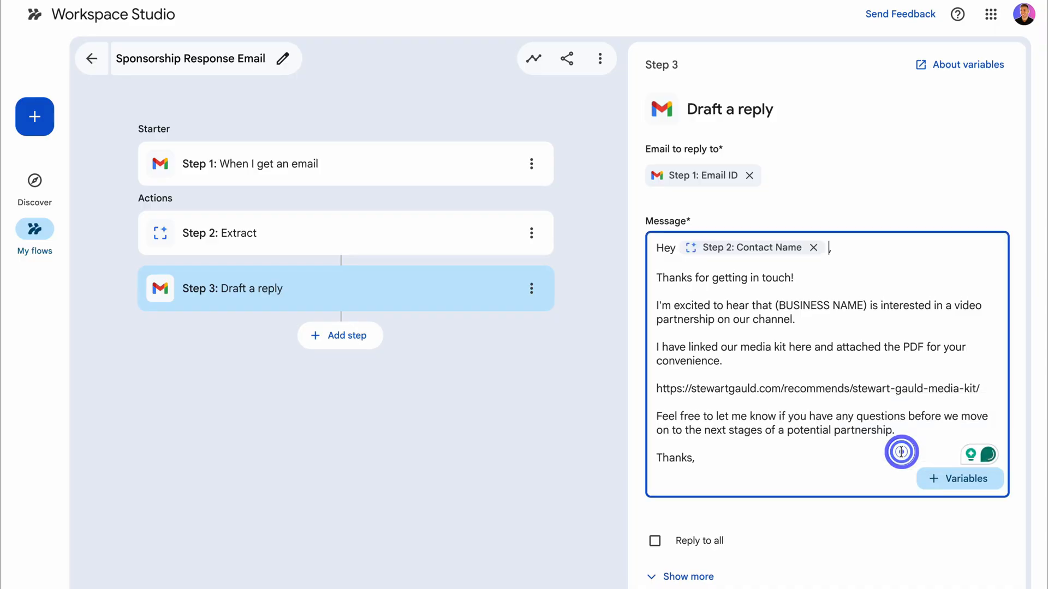
- Replace the (BUSINESS NAME) placeholder in the reply message with the Extract step's Business Name variable
left_click_drag(862, 307, 780, 306)
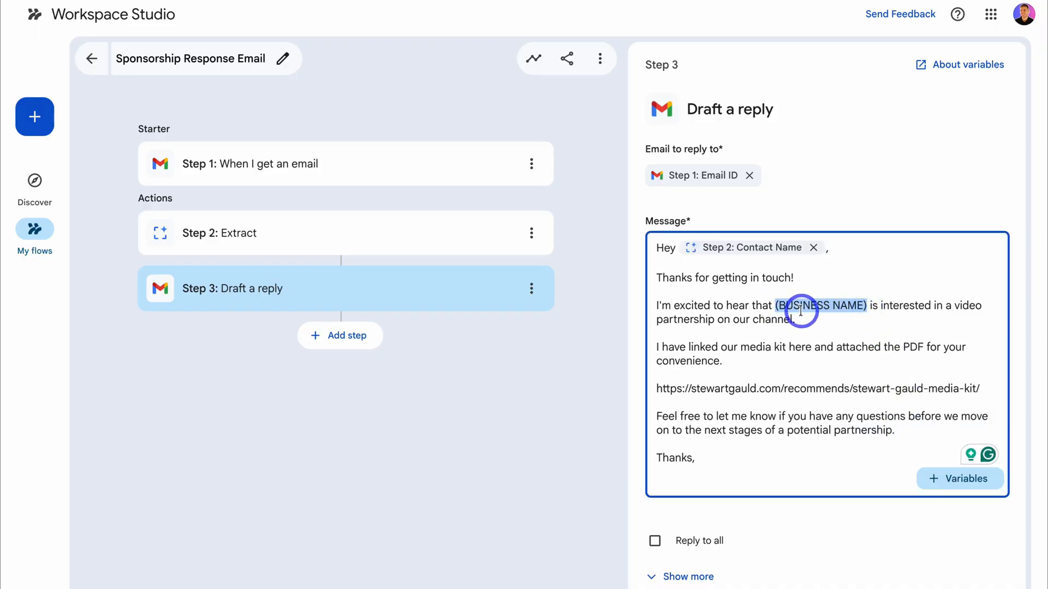
key("BackSpace")
left_click(930, 476)
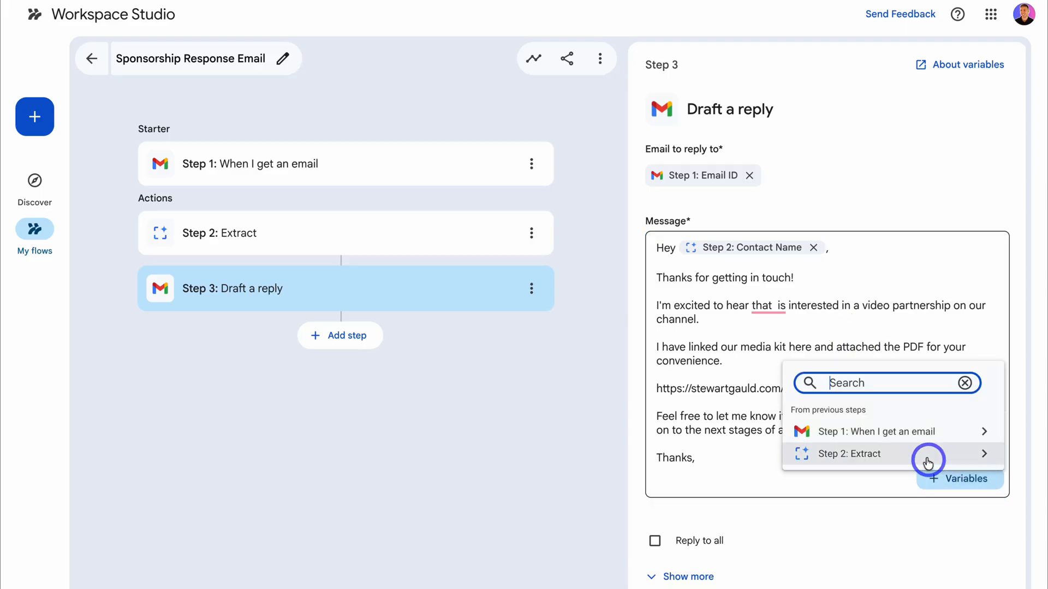
left_click(927, 462)
left_click(901, 431)
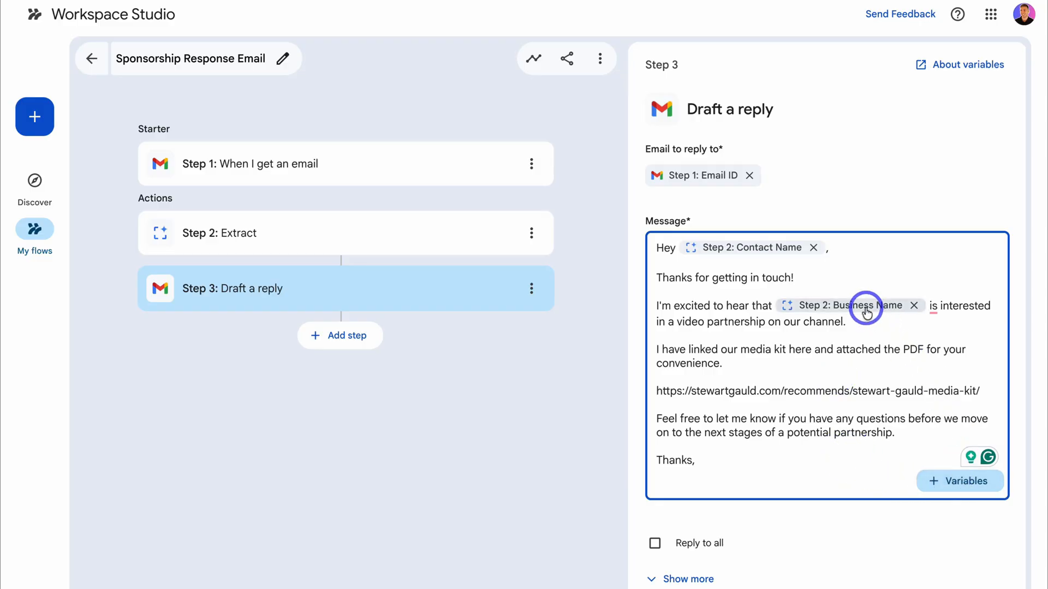
mouse_move(867, 313)
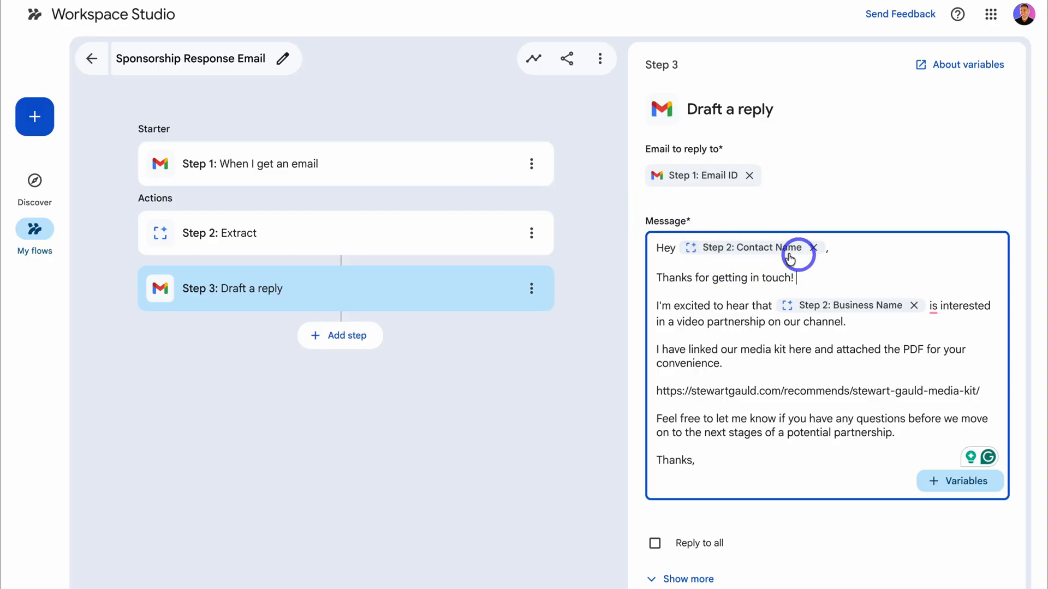
- Swap the Contact Name variable in the reply's greeting for the starter email's Full names in 'To' variable
left_click(813, 248)
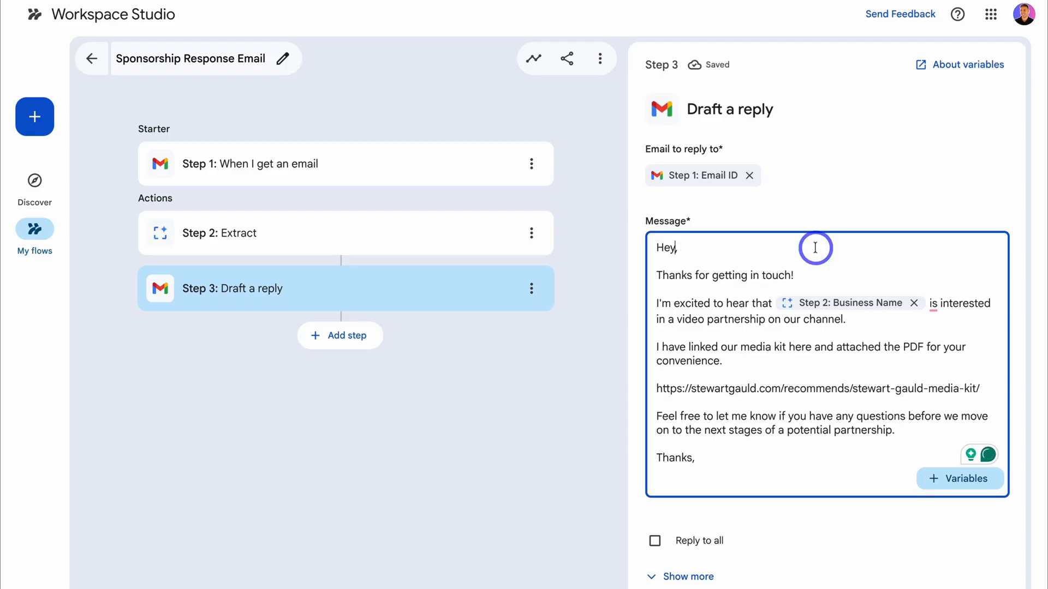
left_click(927, 479)
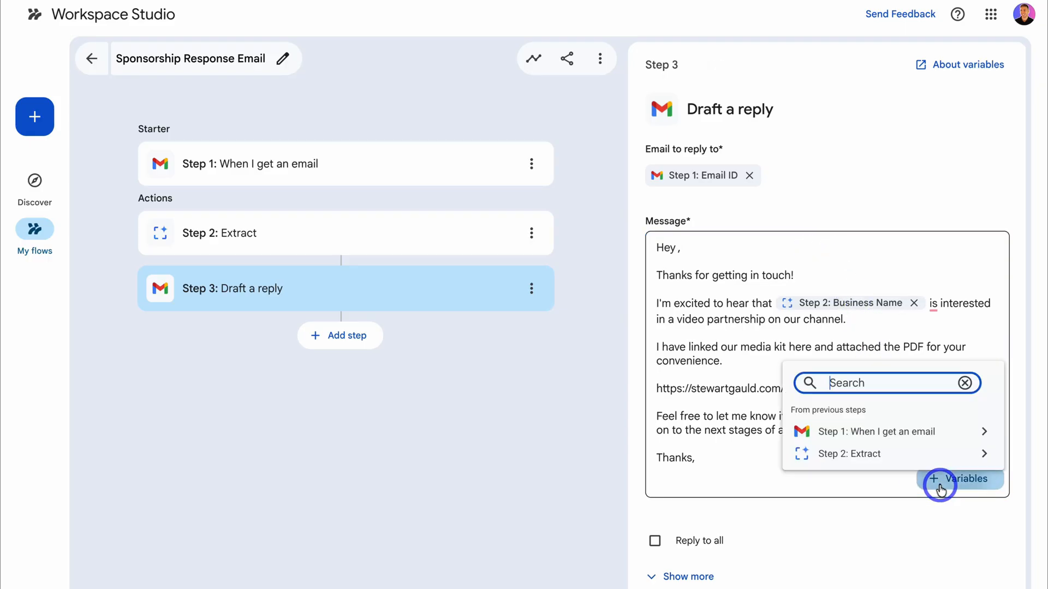
left_click(917, 432)
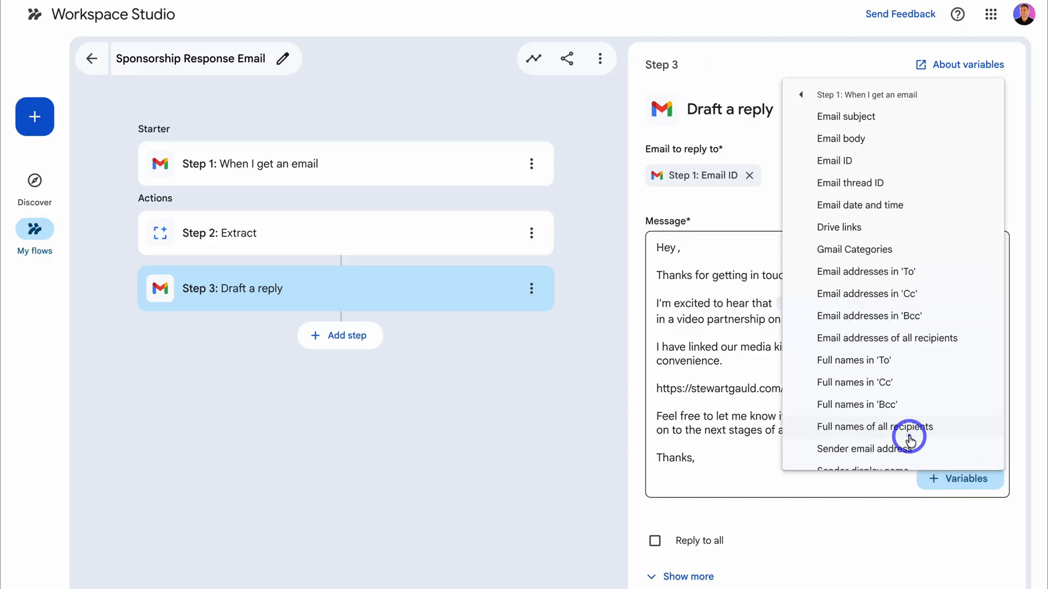
left_click(871, 363)
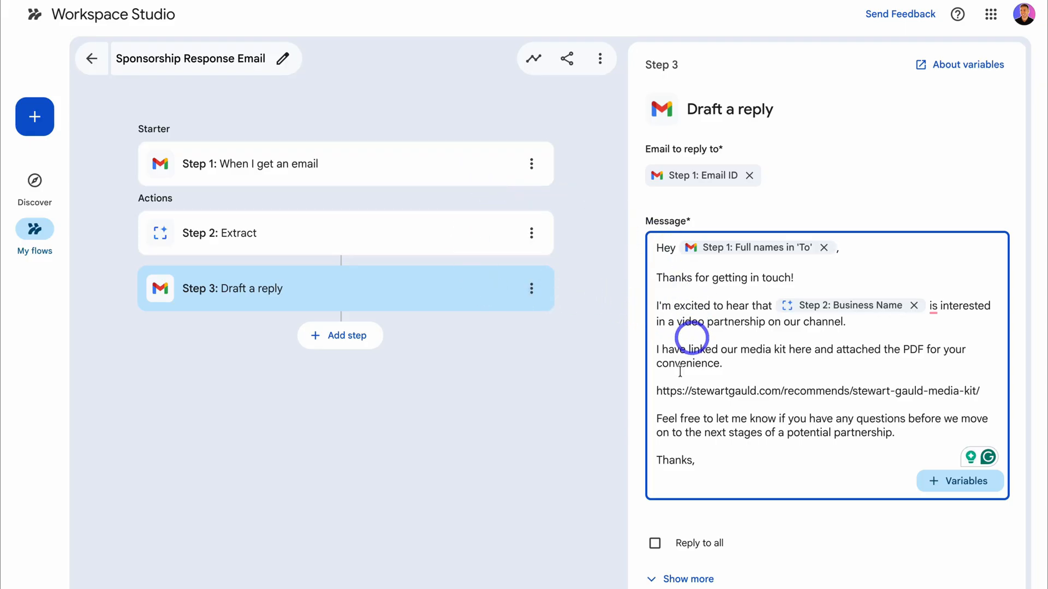
- Check the additional Cc and Bcc options of the Draft a reply step
left_click(702, 579)
scroll(704, 579, "down", 3)
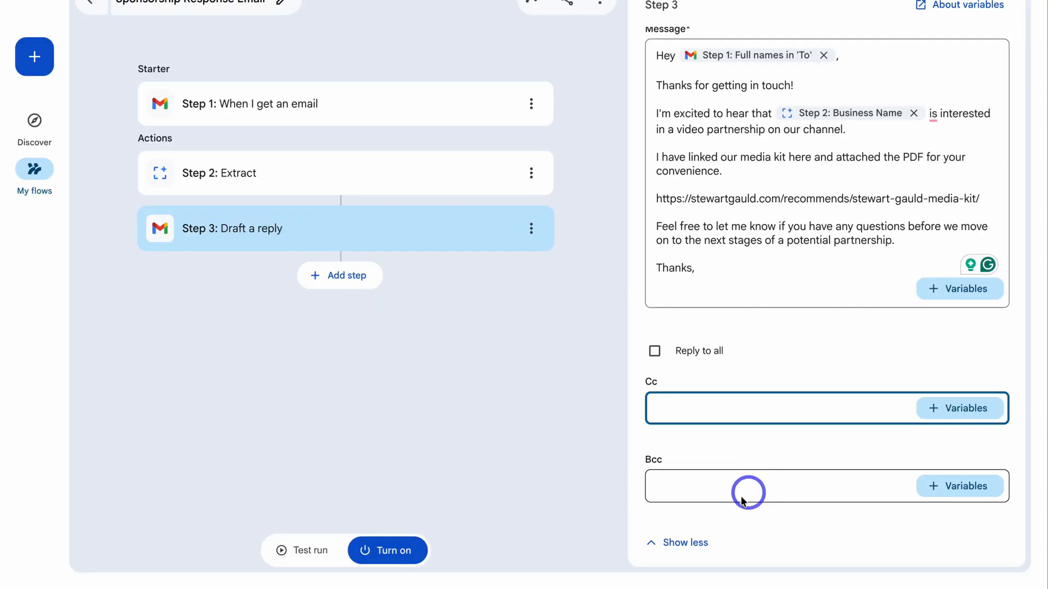
left_click(694, 543)
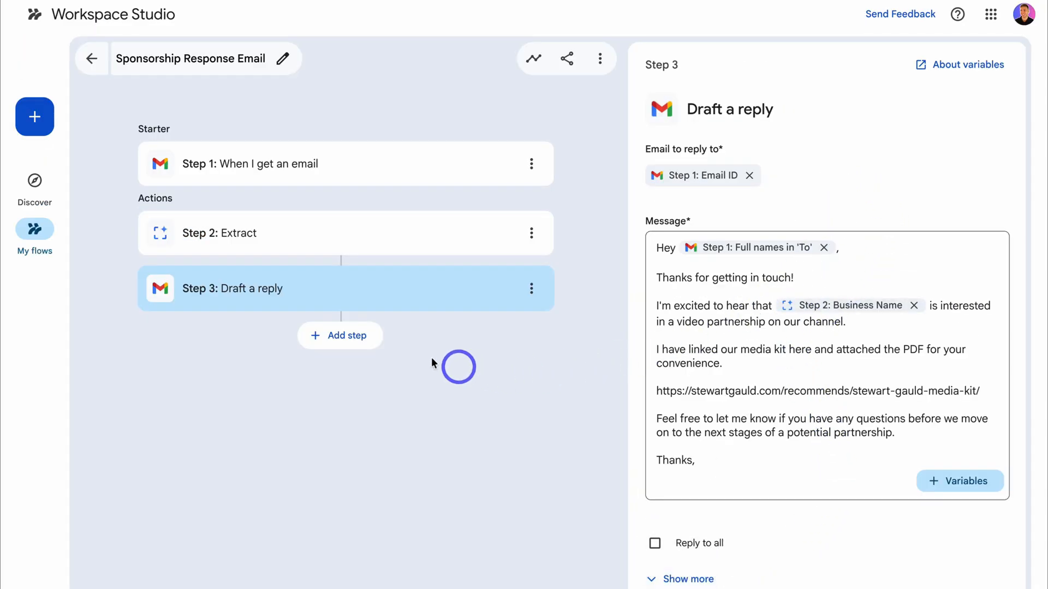
- Add a Summarize step after Draft a reply and set what to summarize to Email
left_click(366, 337)
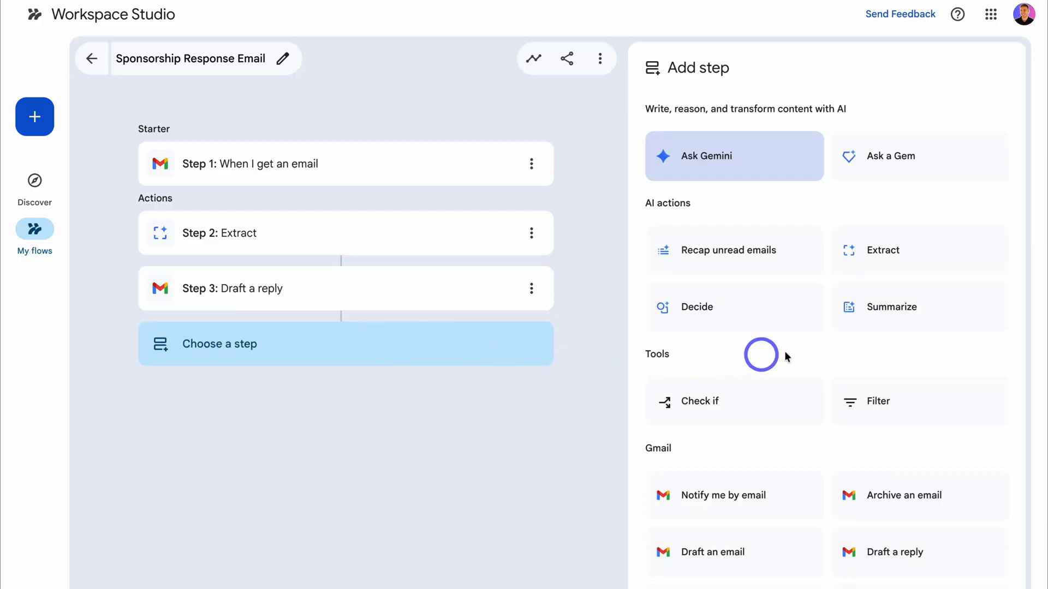
left_click(883, 313)
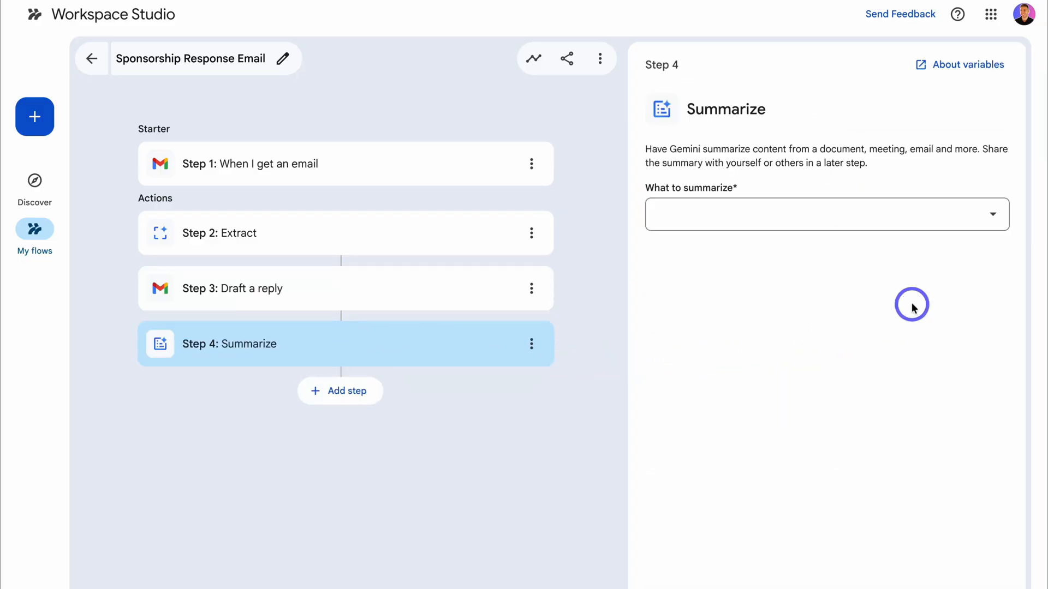
left_click(770, 214)
left_click(770, 240)
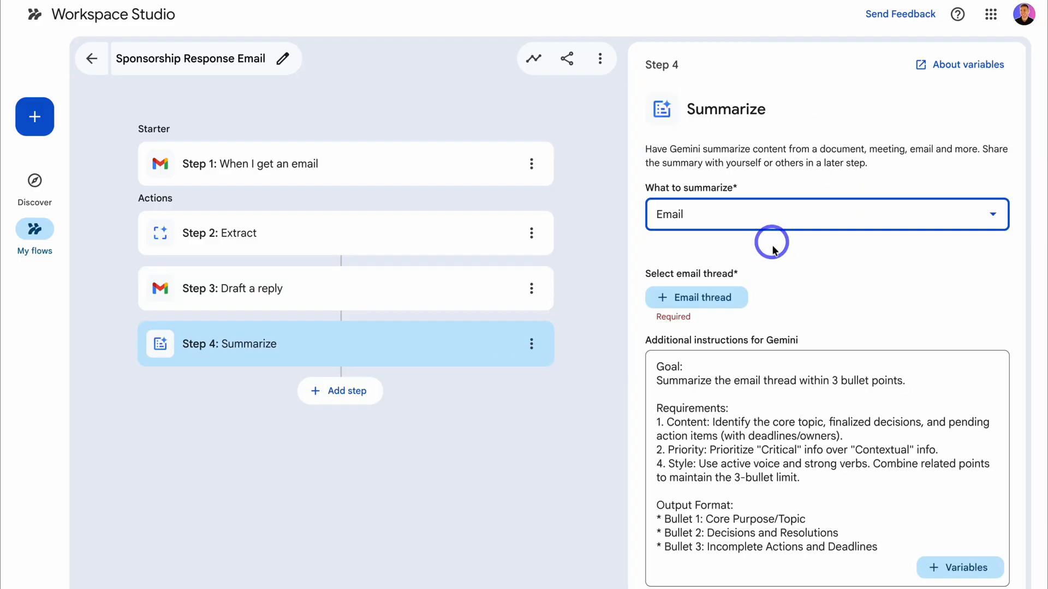
- Use Step 1's Email thread ID with instructions "Goal: Summarize the email thread. Add: Who is the sponsor? What are they after, and do they have a budget?"
left_click(712, 297)
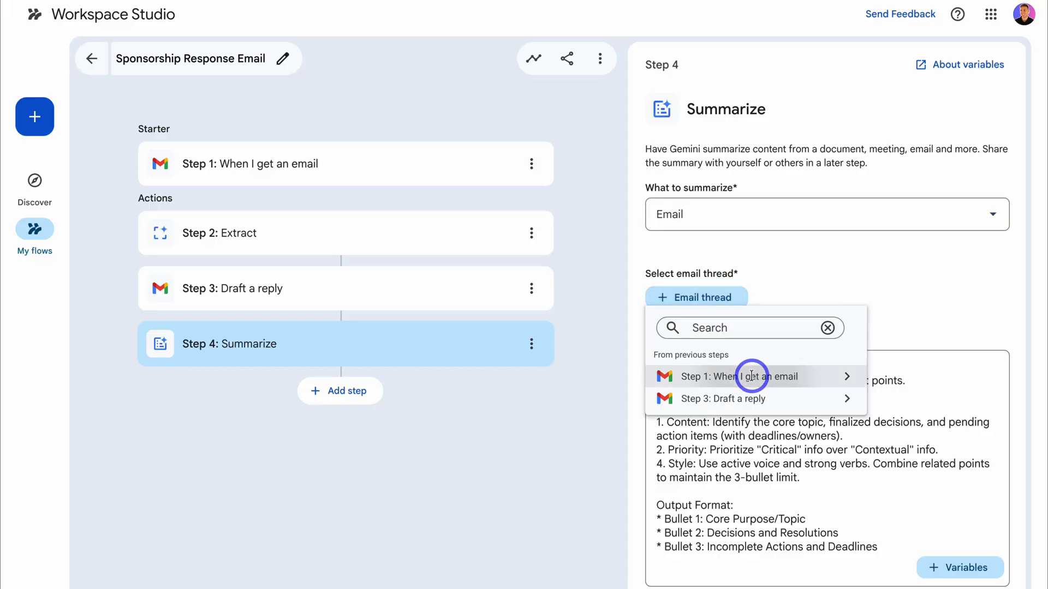
left_click(744, 377)
left_click(727, 411)
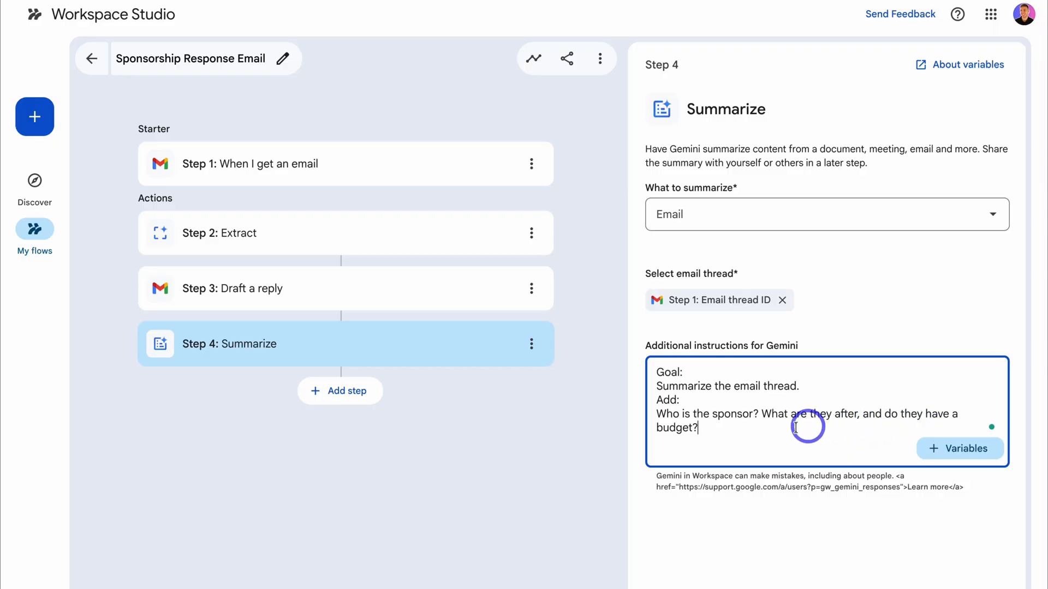
left_click(556, 429)
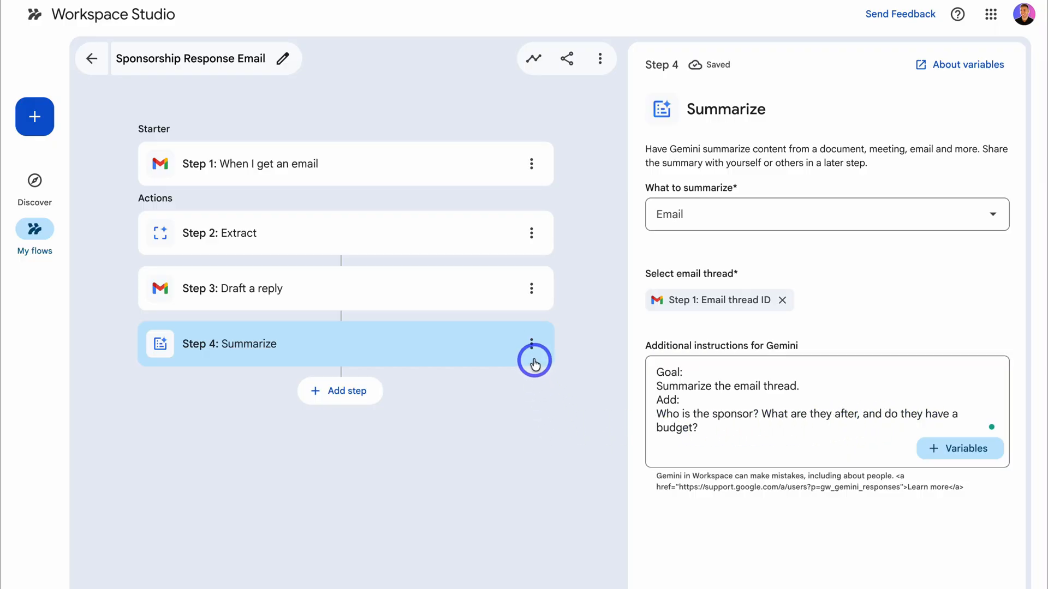
- Move the Summarize step up two places so it directly follows the email starter
left_click(529, 345)
left_click(515, 376)
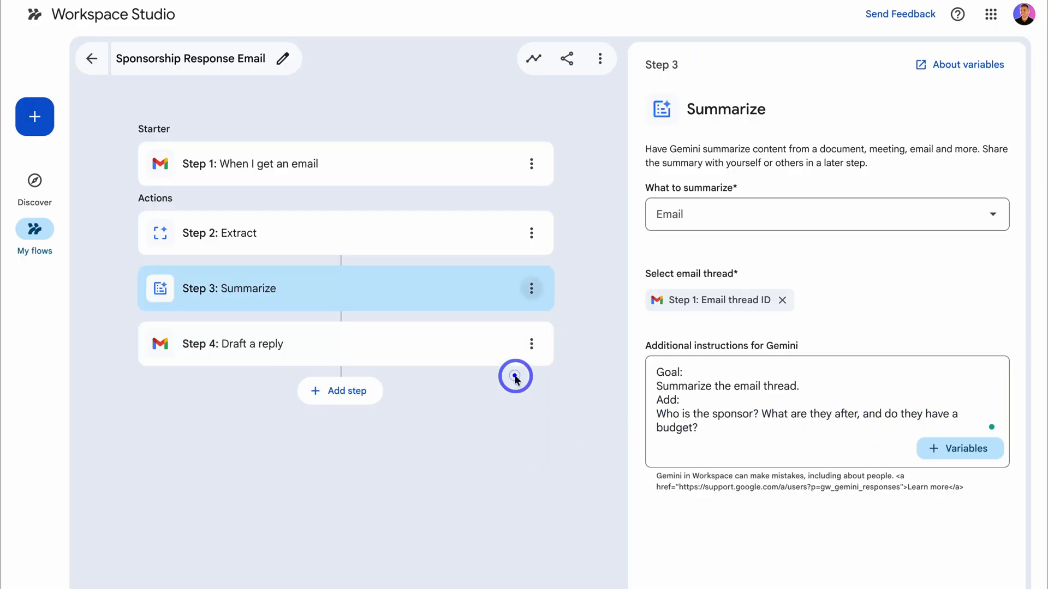
left_click(531, 289)
left_click(519, 320)
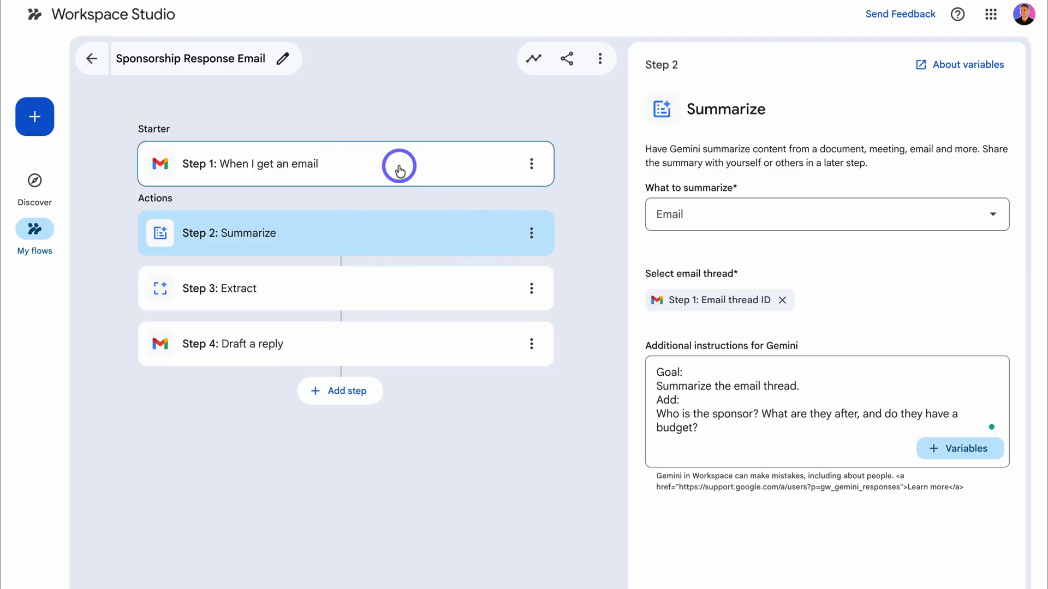
- Add a Notify me in Chat step whose message is the Summarize step's Summary by Gemini variable
left_click(349, 391)
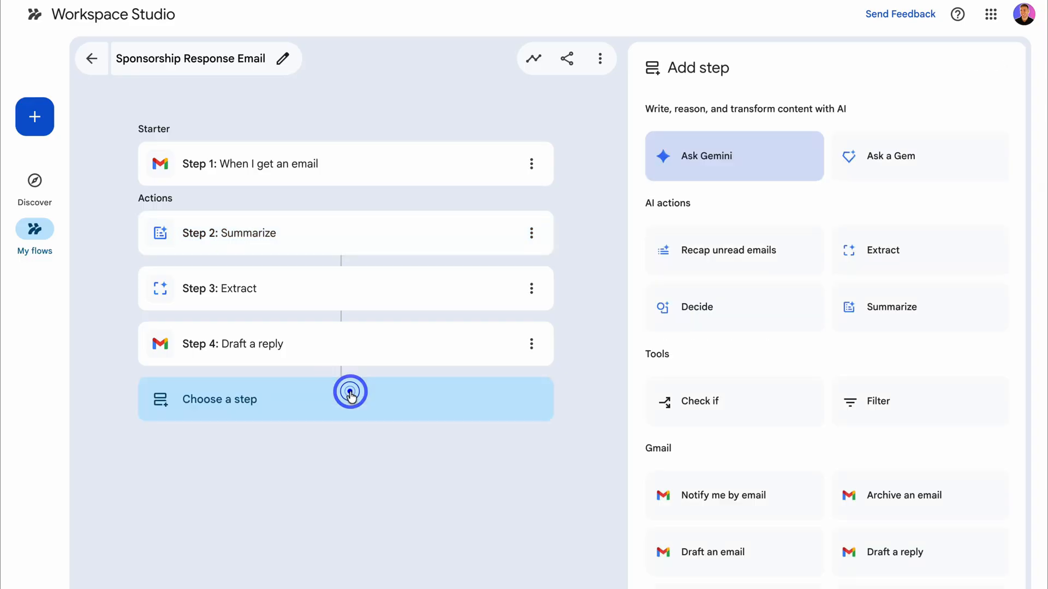
scroll(730, 449, "down", 5)
scroll(731, 455, "down", 3)
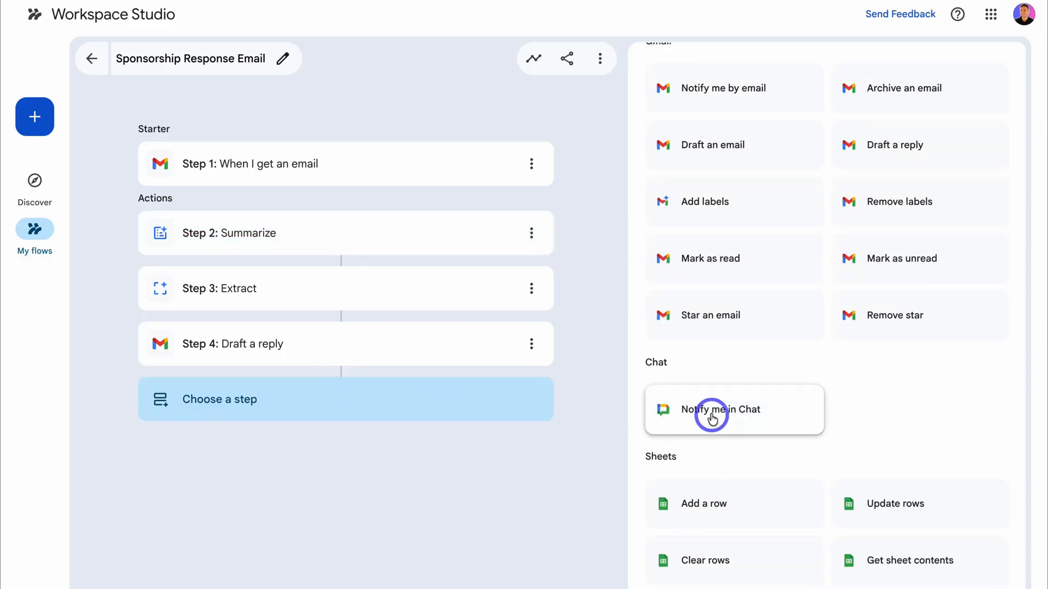
left_click(713, 414)
left_click(678, 179)
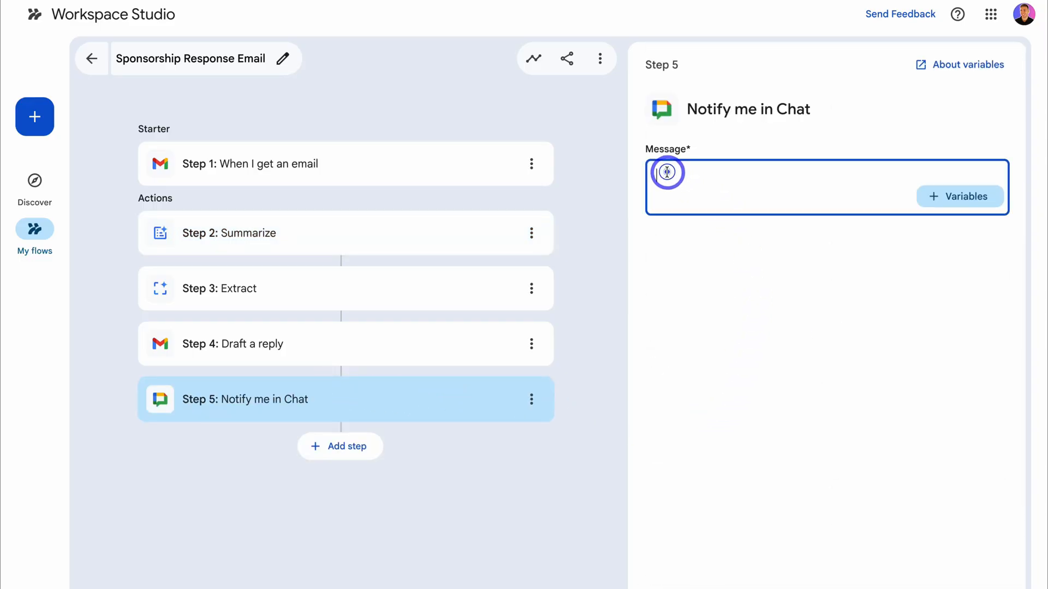
left_click(936, 197)
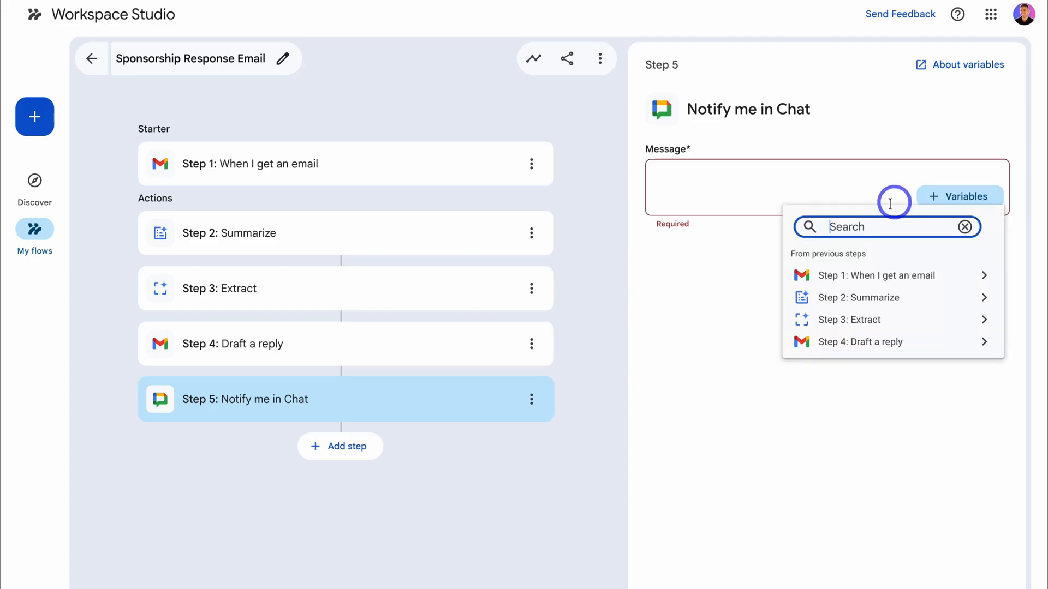
left_click(899, 299)
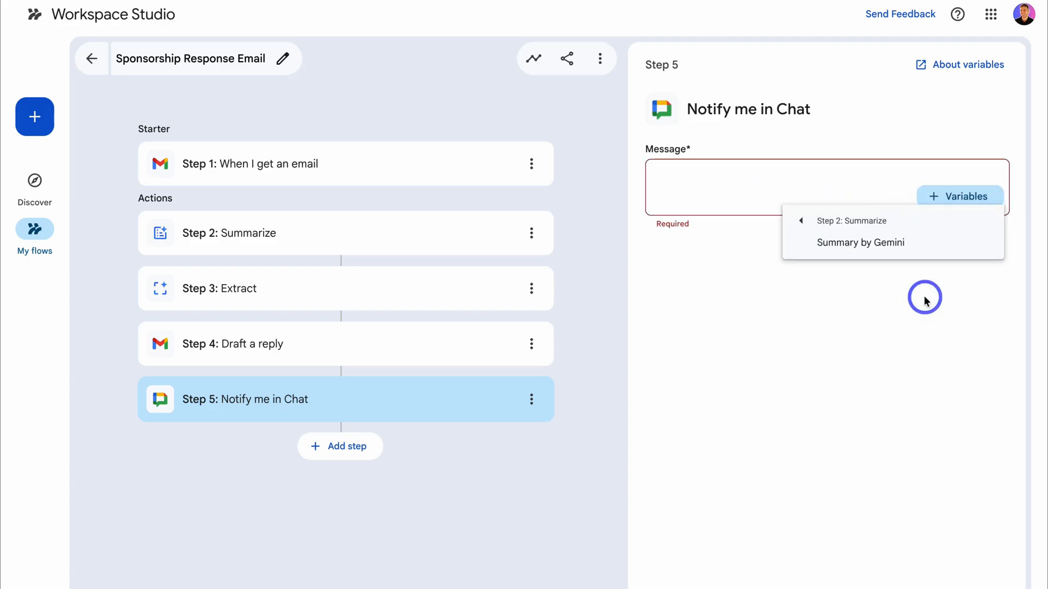
left_click(903, 246)
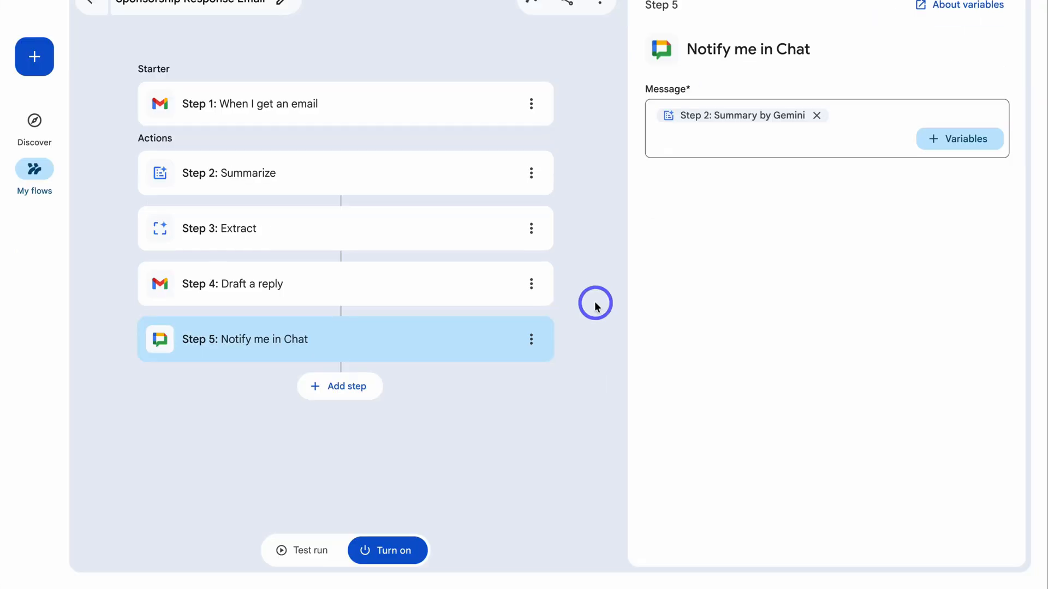
- Test-run the flow and check the resulting Gmail draft reply and Chat notification
left_click(304, 549)
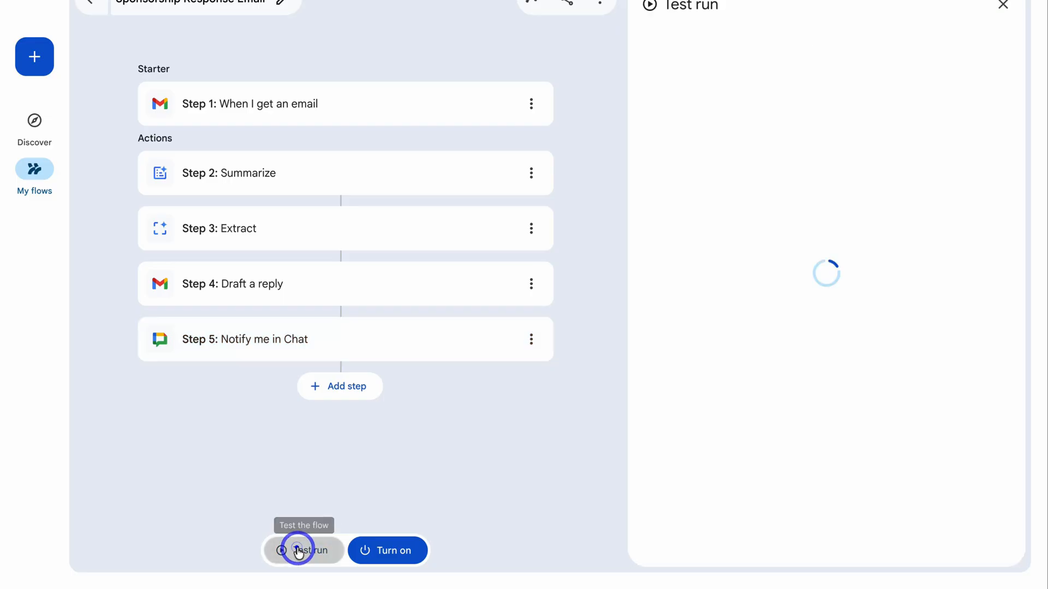
left_click(667, 339)
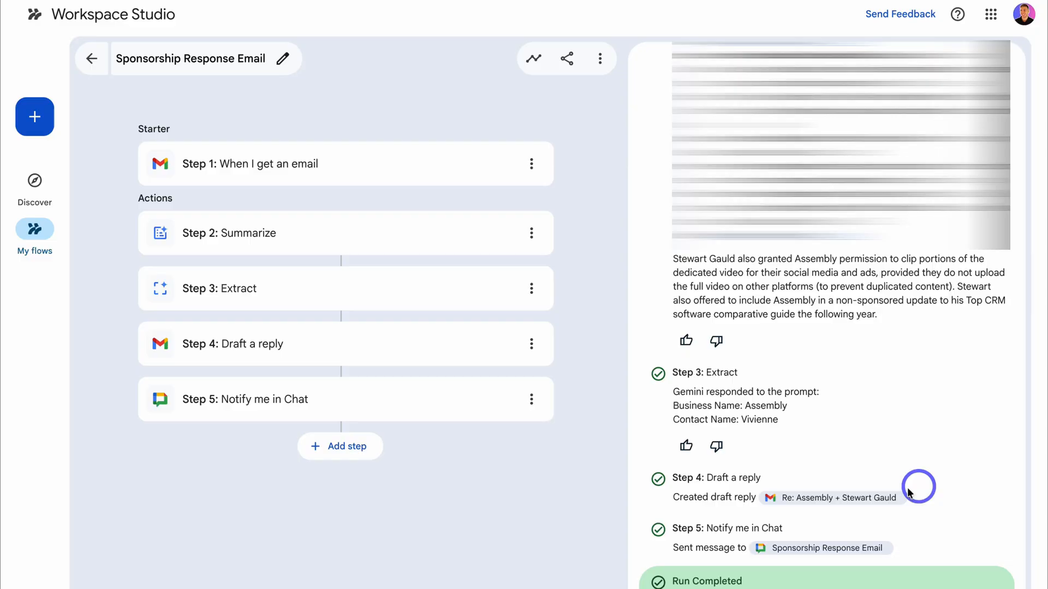
left_click(854, 499)
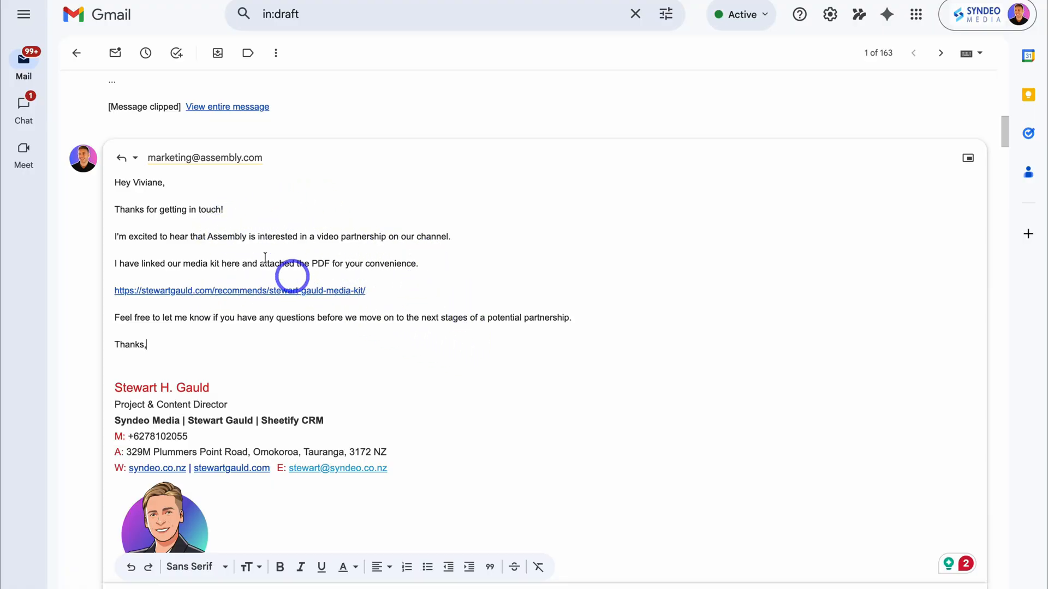
left_click(26, 114)
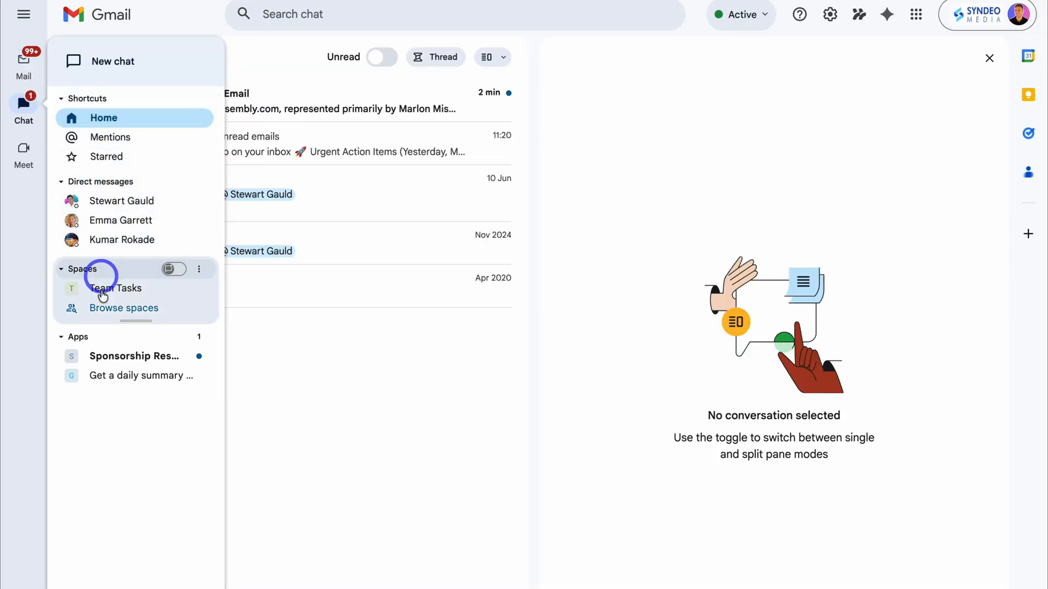
left_click(131, 356)
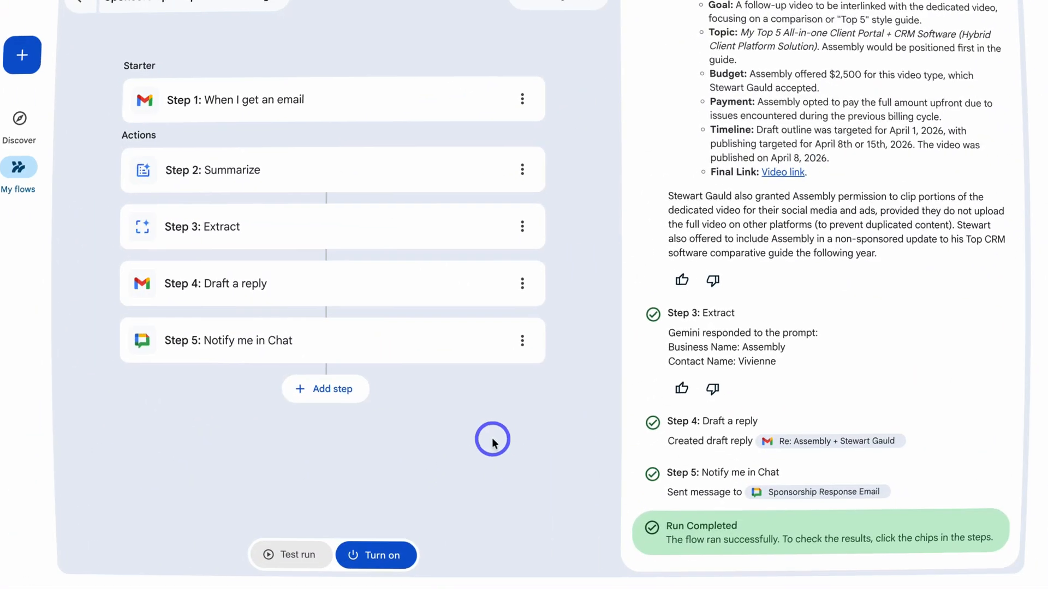
- Turn on the Sponsorship Response Email flow and view the daily unread email summary flow's options in the list of flows
left_click(403, 552)
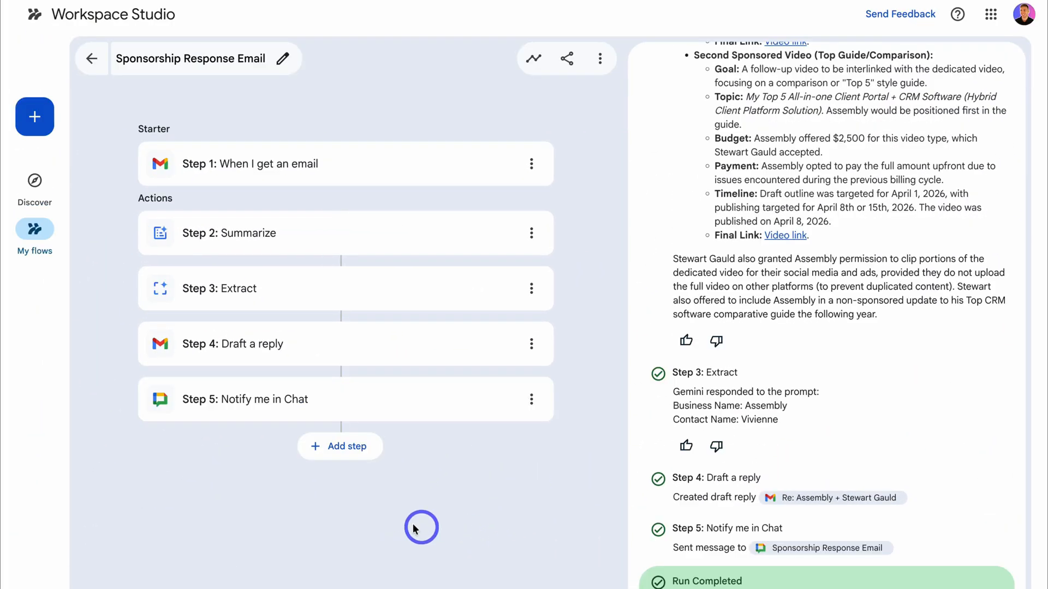
left_click(37, 232)
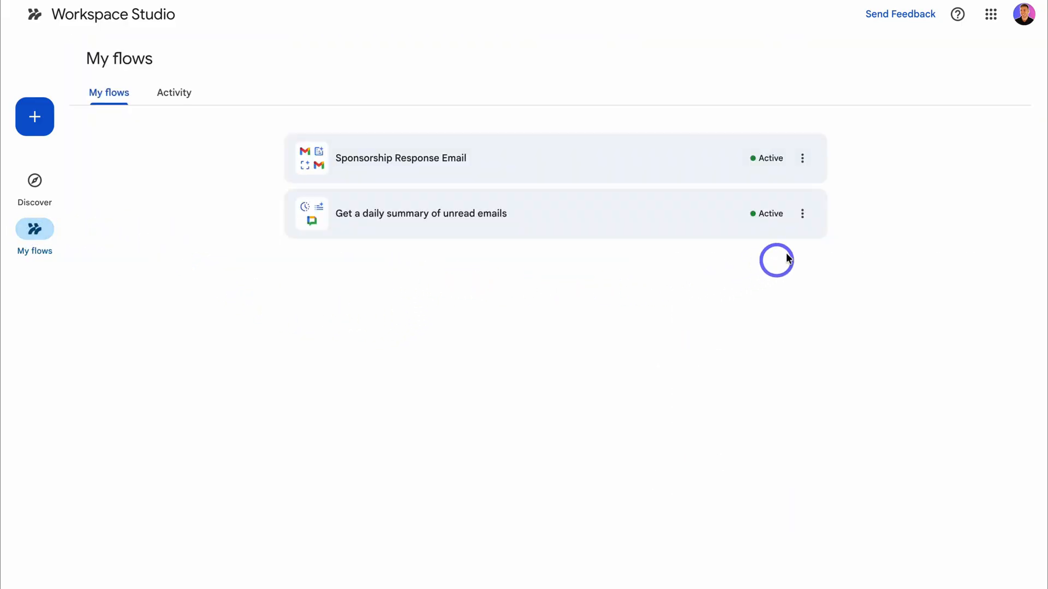
left_click(803, 213)
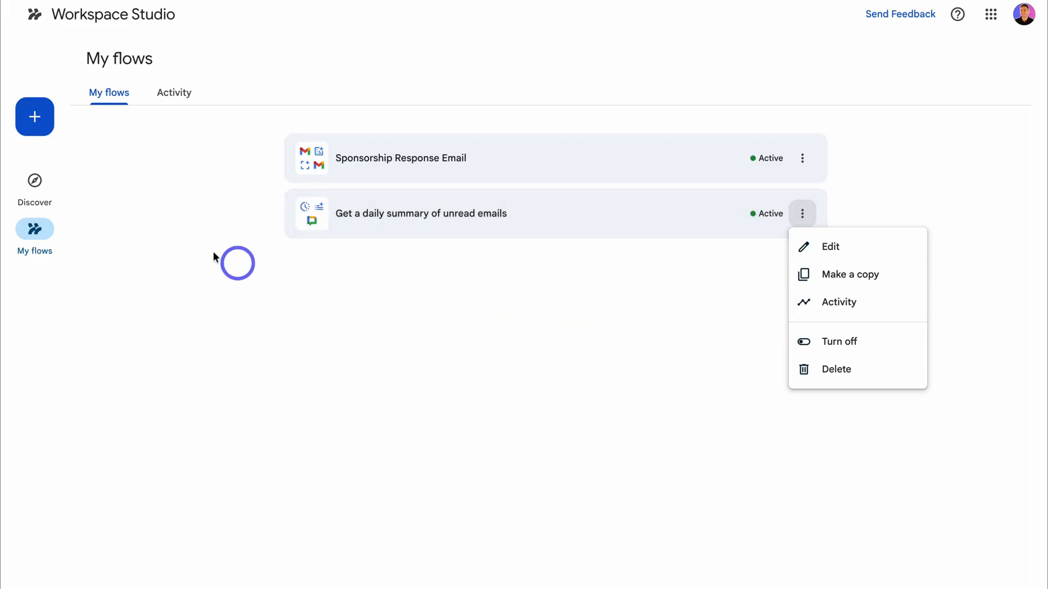
- Open the "Send guests summaries & action items after meetings" template from Discover and set its starter's meeting to Every meeting
left_click(36, 183)
scroll(147, 274, "down", 10)
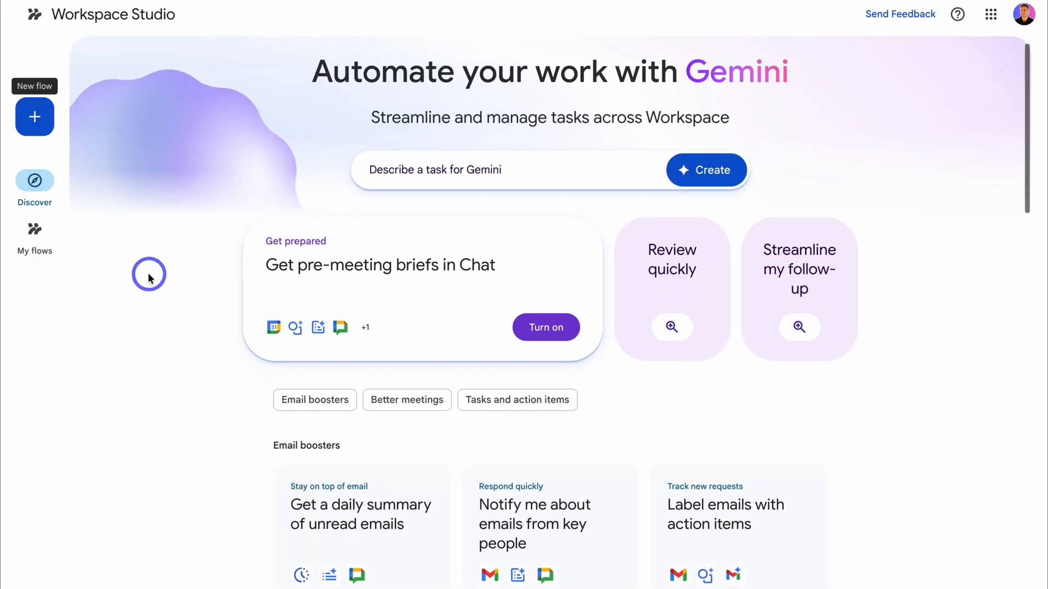
scroll(146, 274, "down", 2)
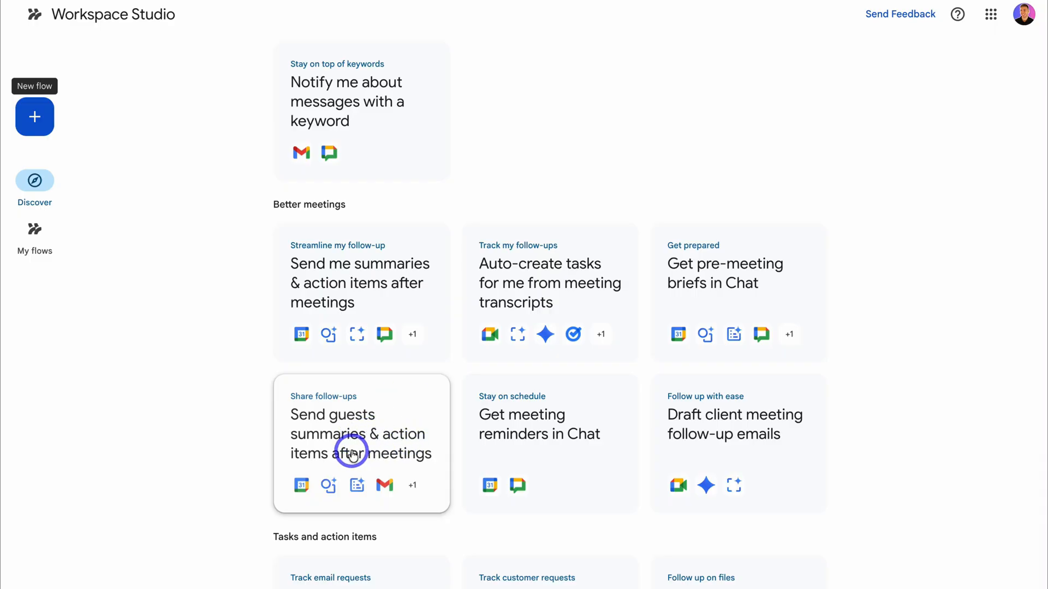
left_click(425, 444)
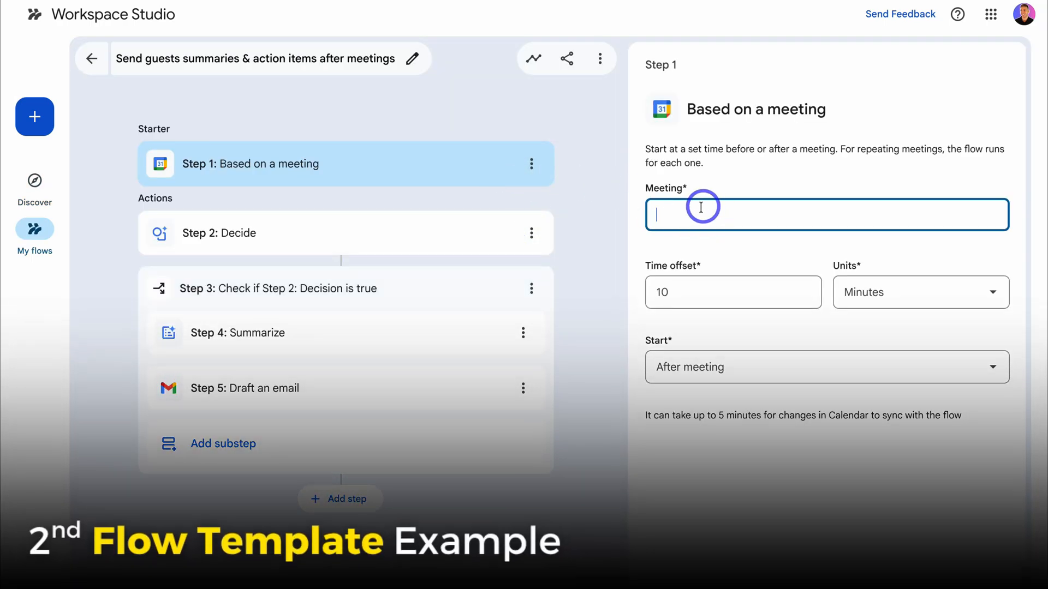
left_click(709, 208)
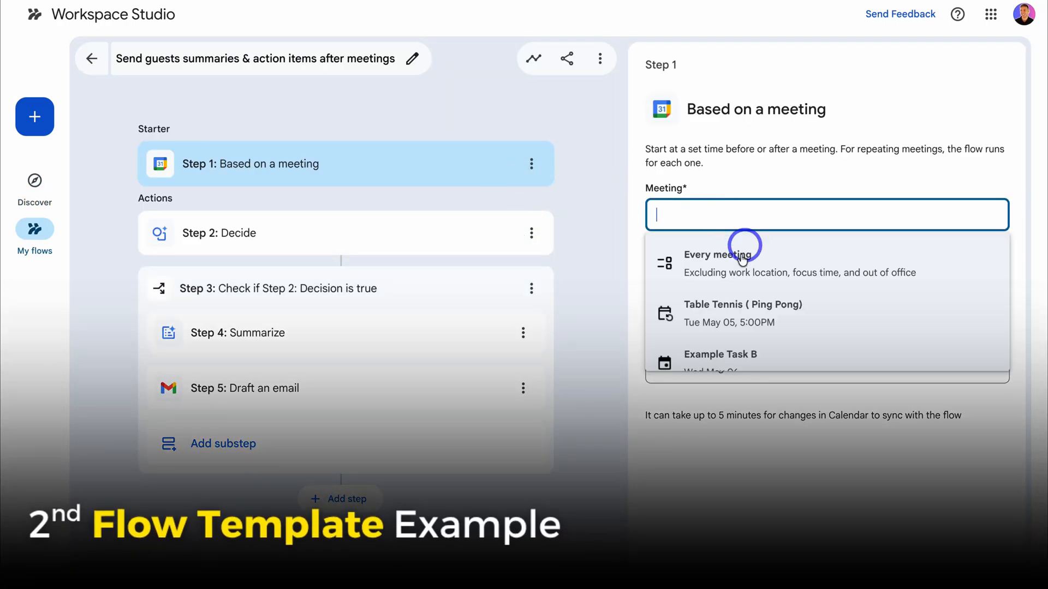
left_click(772, 264)
- Review the meeting flow's Decide, Check if, Summarize and Draft an email steps, and return to the Discover page
left_click(444, 235)
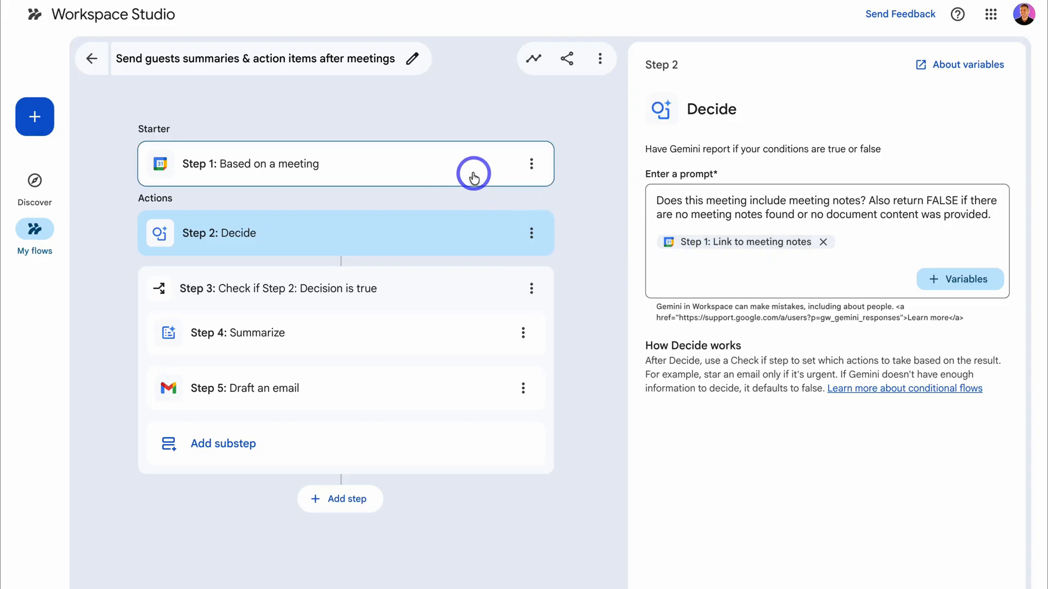
left_click(453, 285)
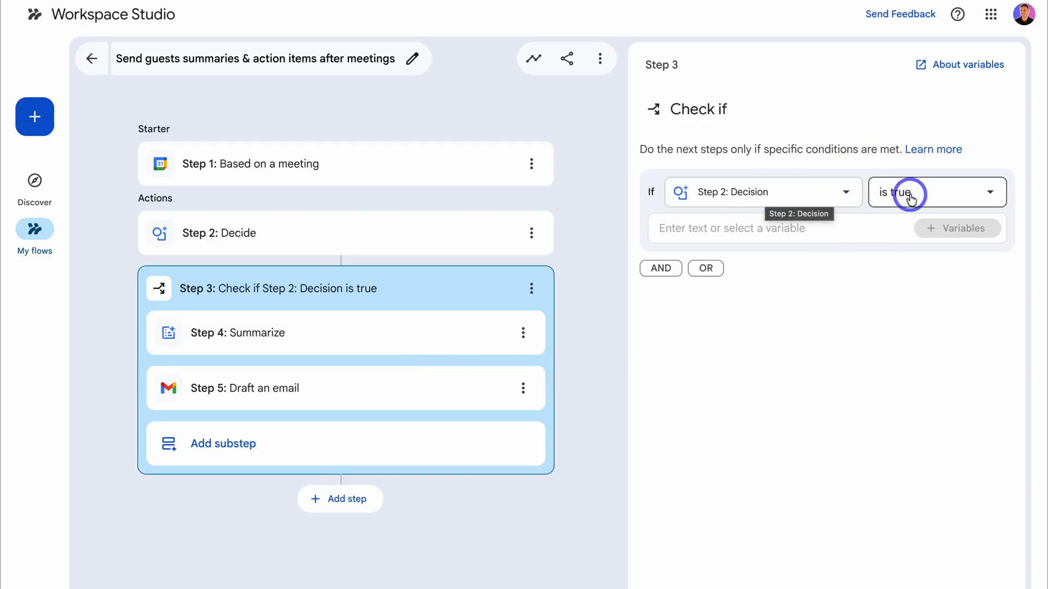
left_click(448, 236)
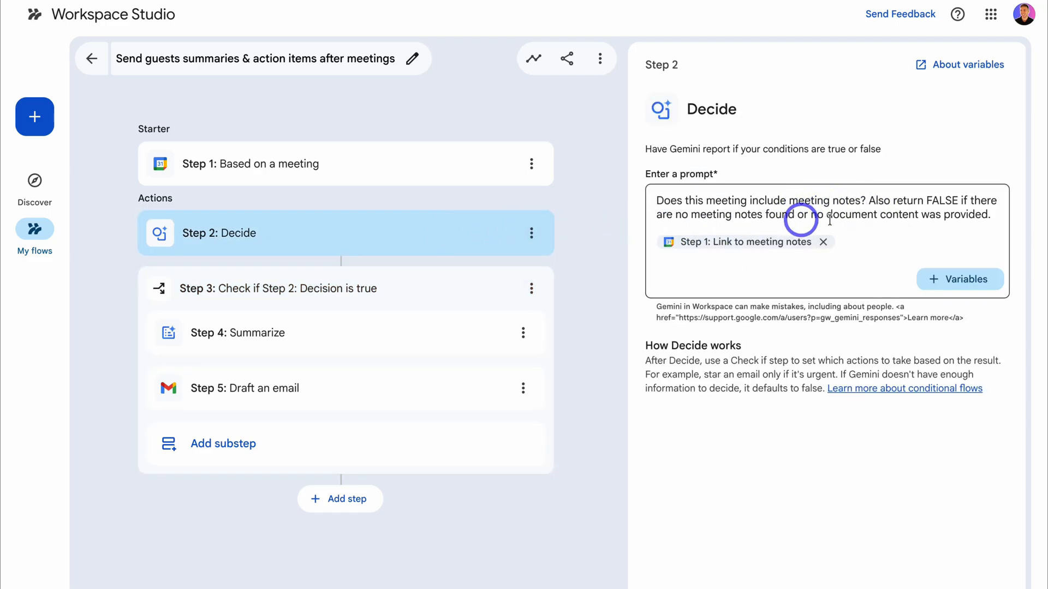
left_click(447, 303)
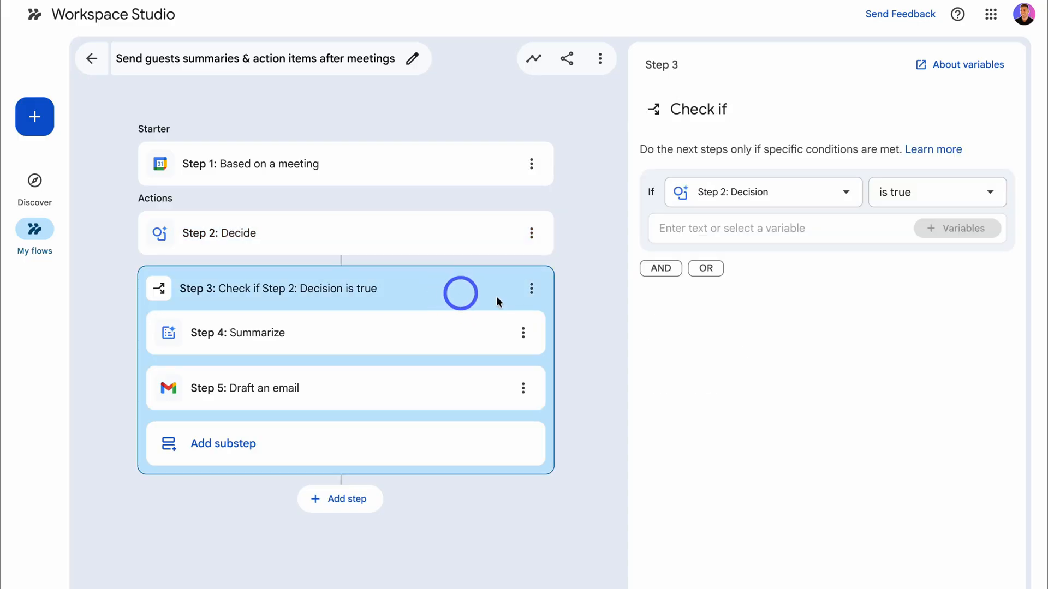
left_click(442, 333)
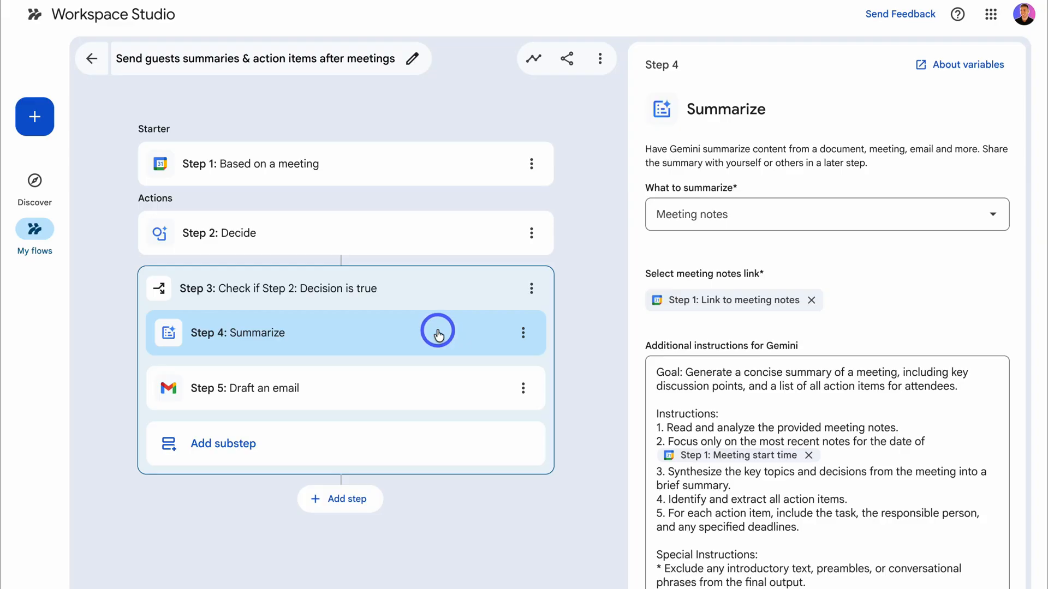
scroll(751, 389, "down", 2)
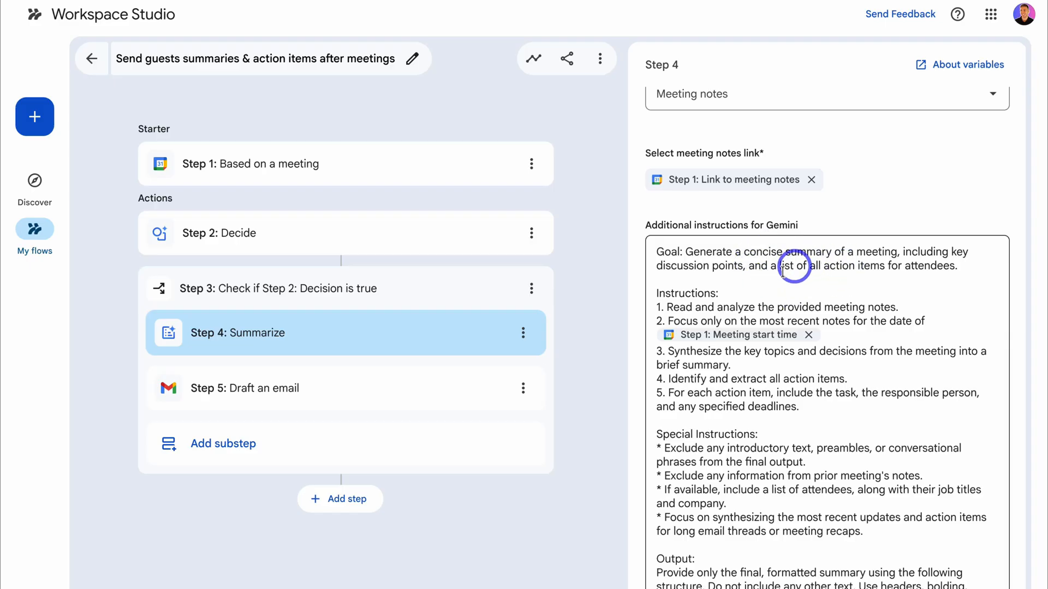
scroll(783, 382, "down", 2)
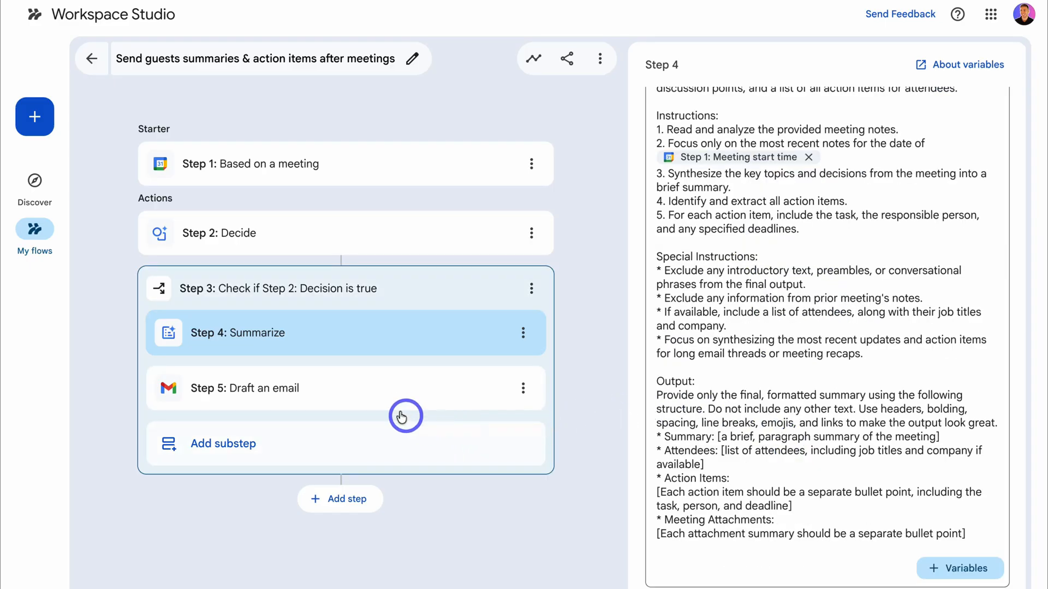
left_click(390, 396)
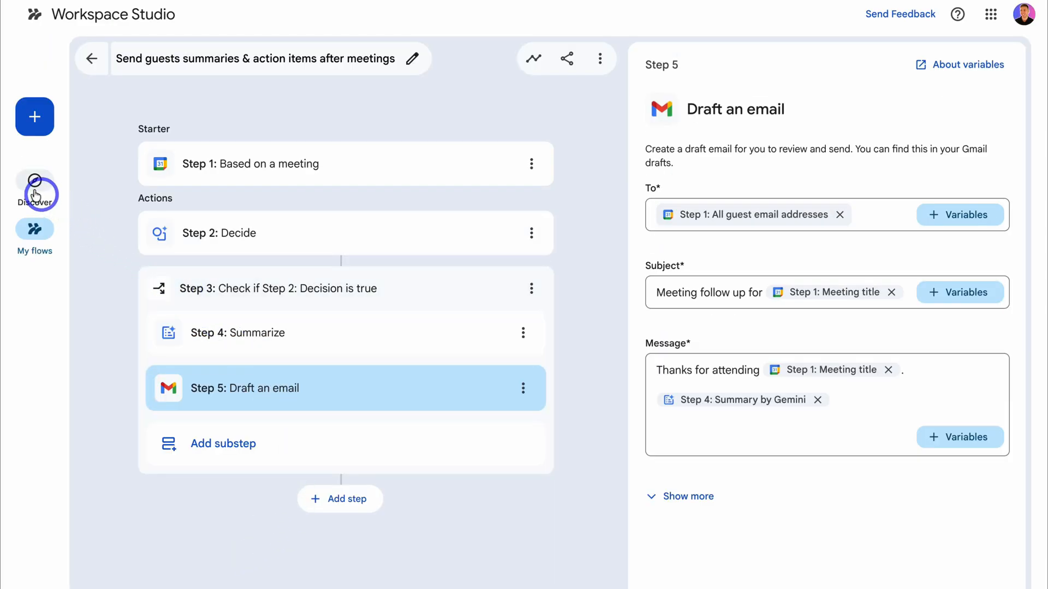
left_click(34, 129)
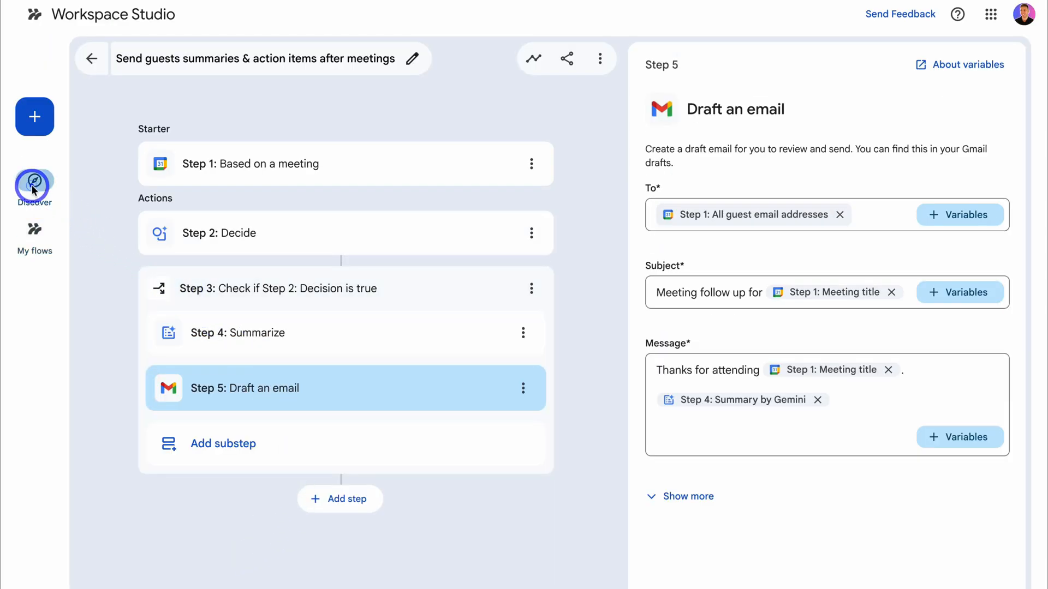